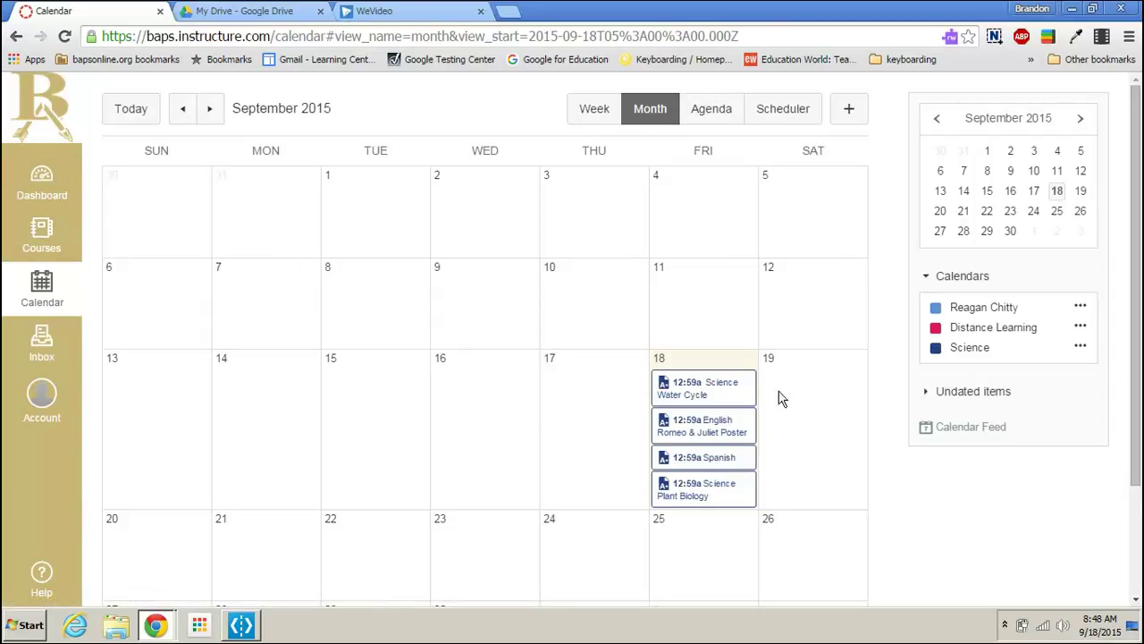
- Open the Science Water Cycle assignment page from its calendar event on the 18th
click(705, 395)
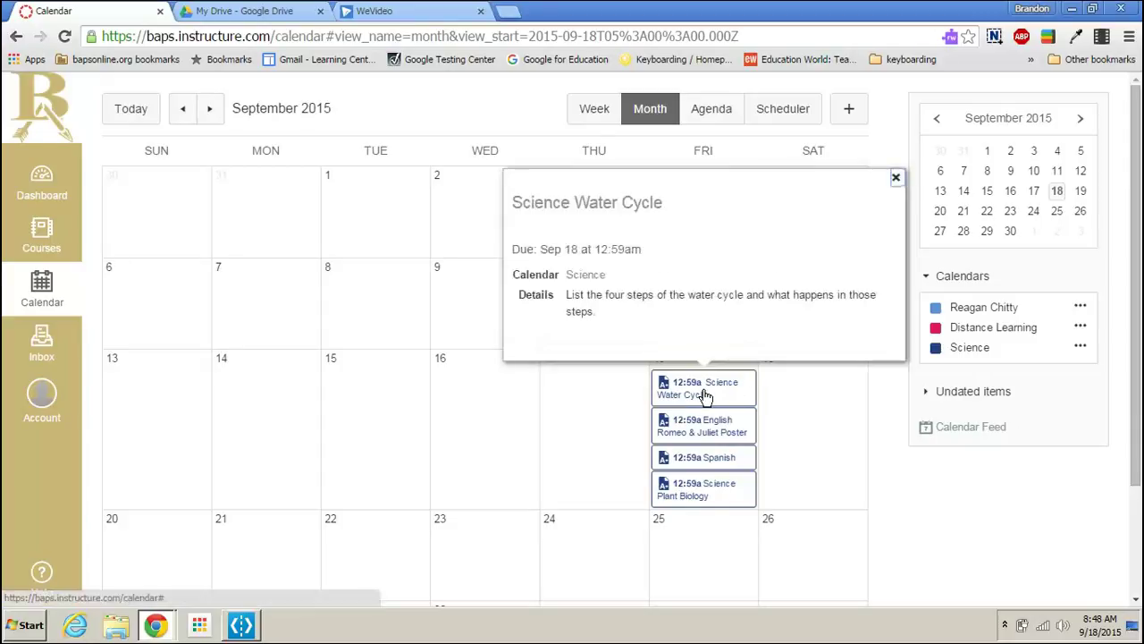
click(590, 205)
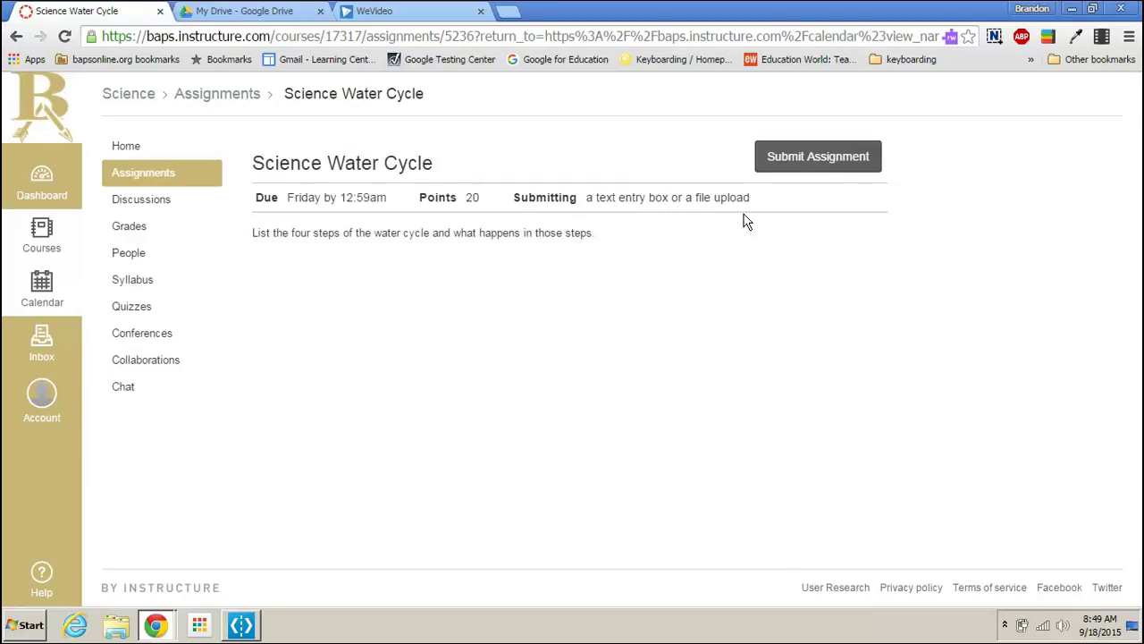
- Start a Text Entry submission for Science Water Cycle with the cursor in the empty editor
click(845, 159)
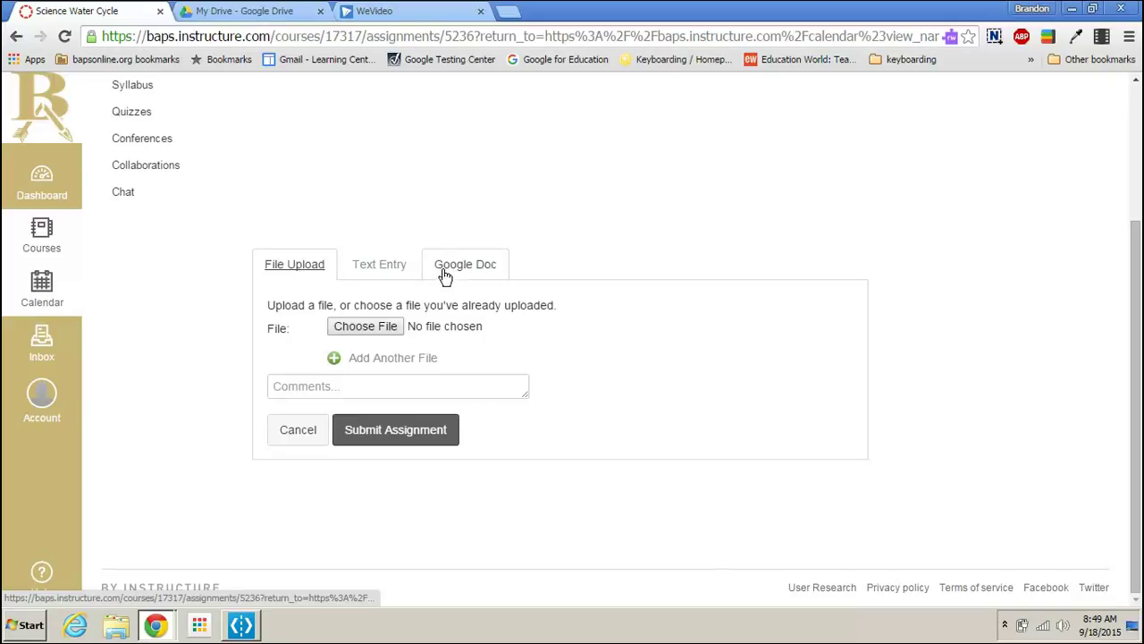
click(397, 278)
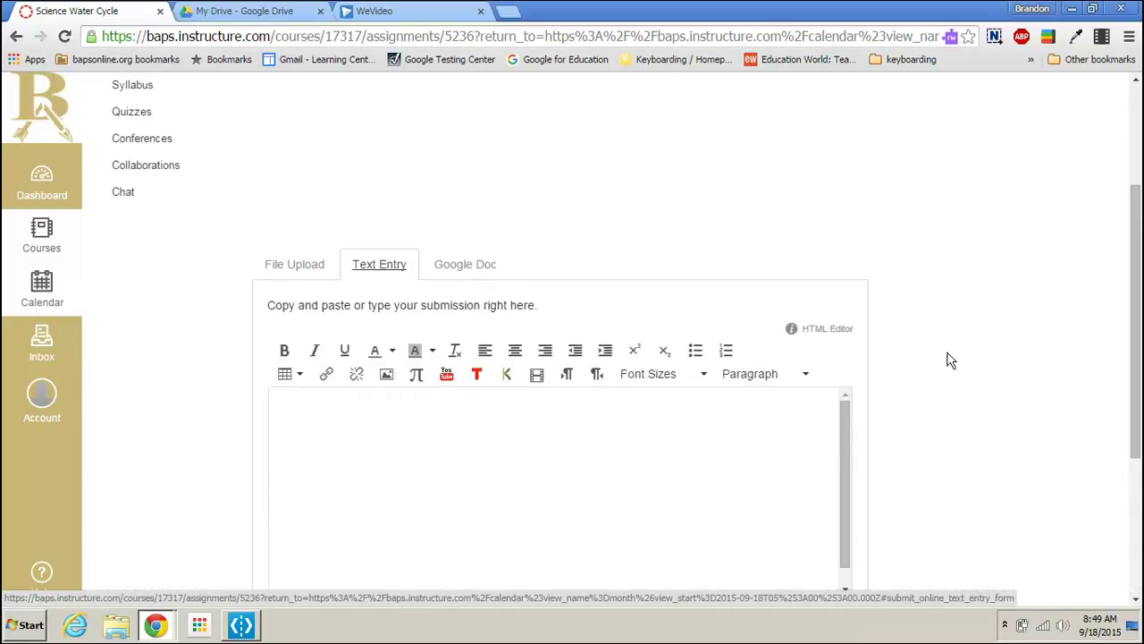
scroll(952, 357, down, 2)
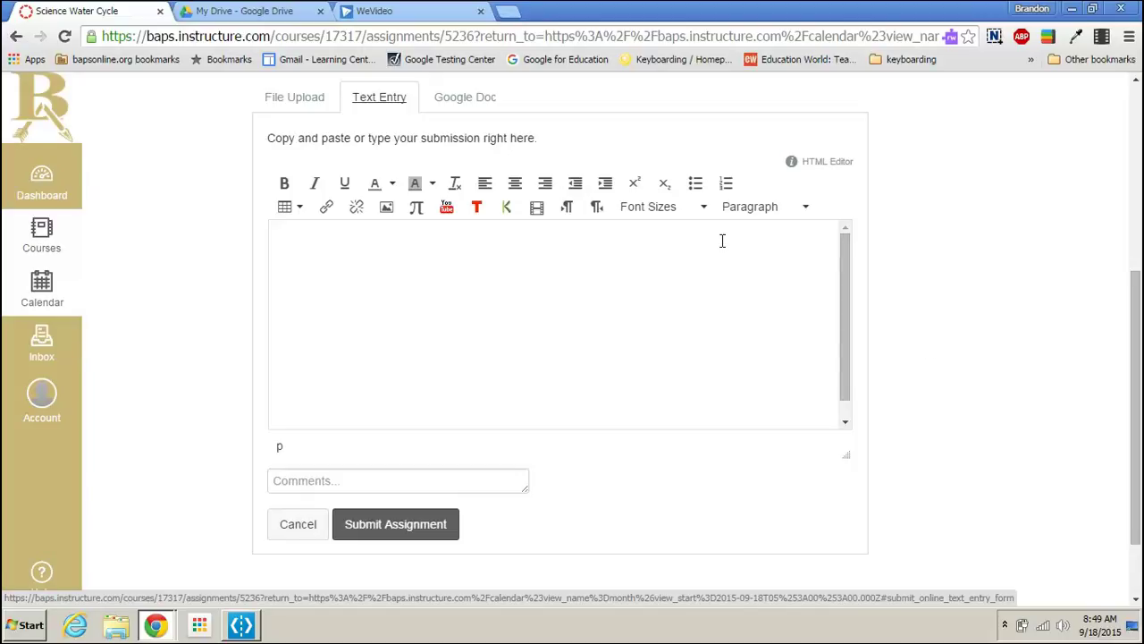
click(502, 257)
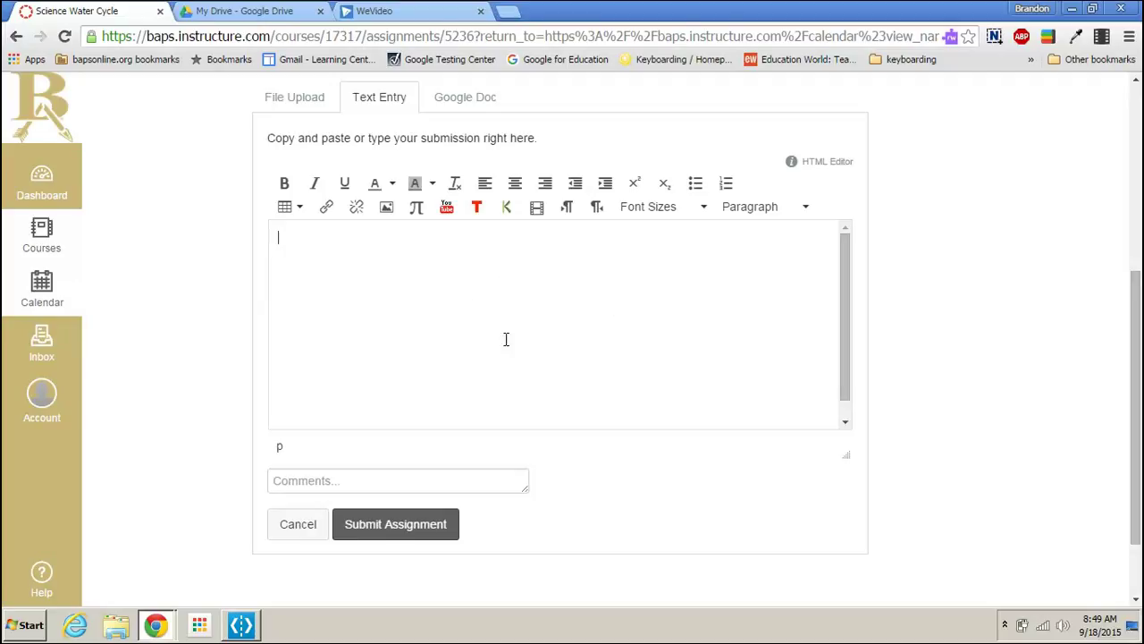
scroll(554, 358, up, 3)
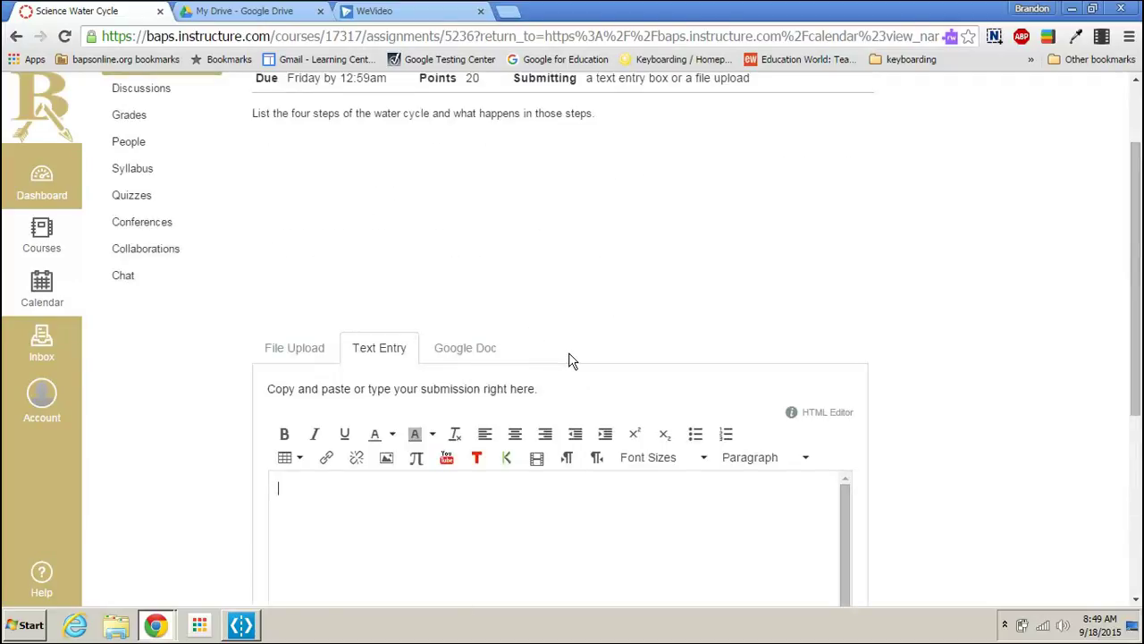
scroll(571, 357, up, 1)
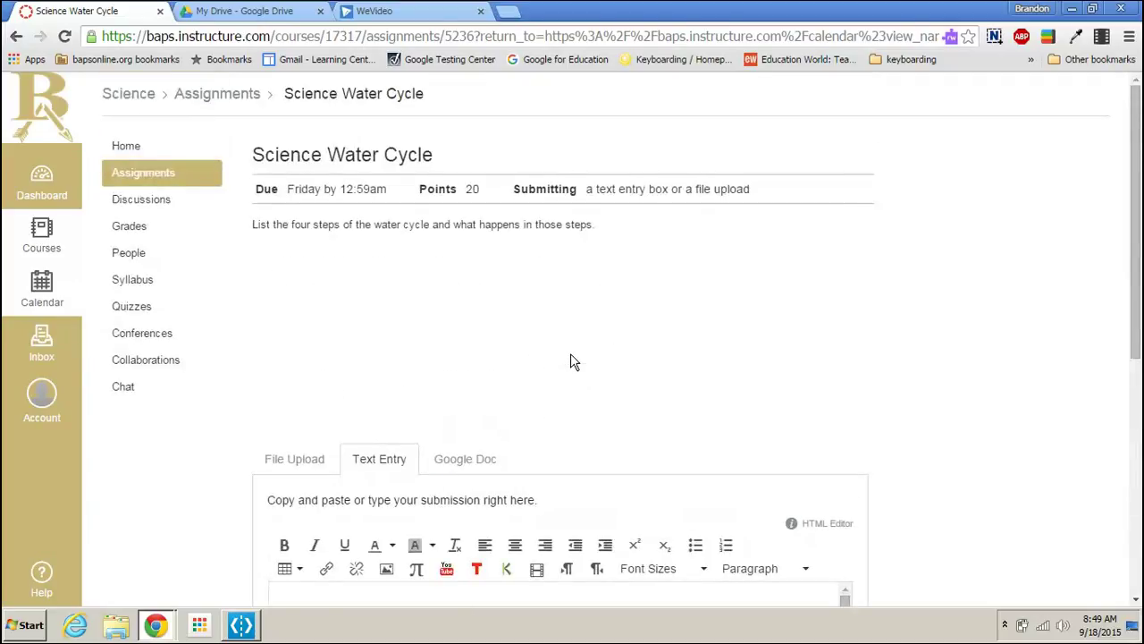
- Create a new blank Google Doc from My Drive's NEW menu
click(270, 10)
click(53, 198)
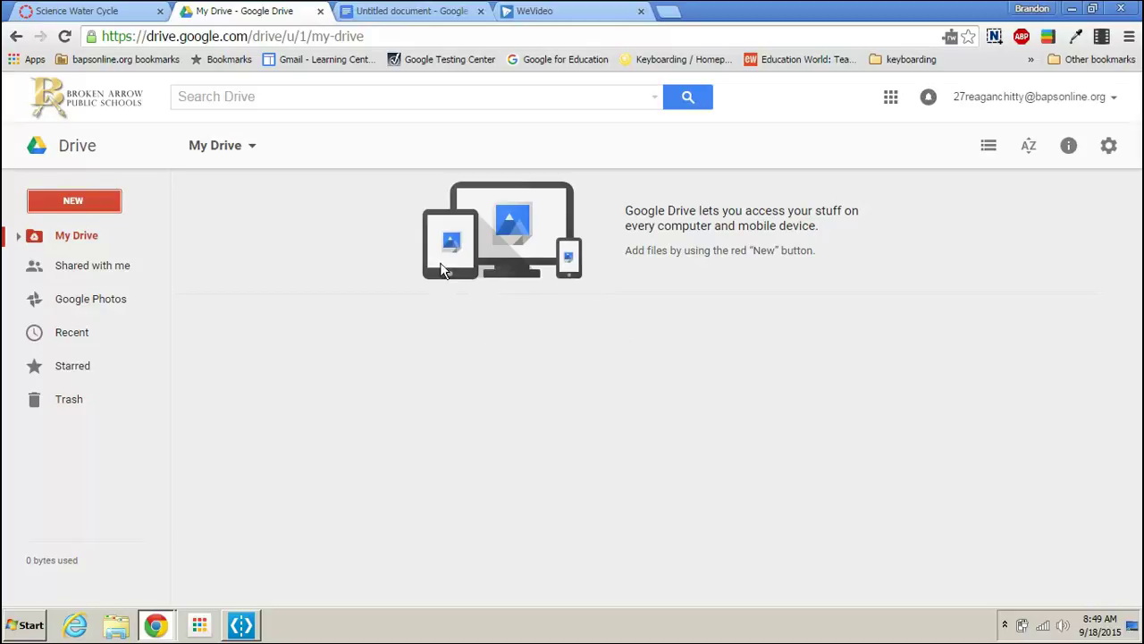
- Rename the Untitled document to 'Name Water Cycle'
click(408, 11)
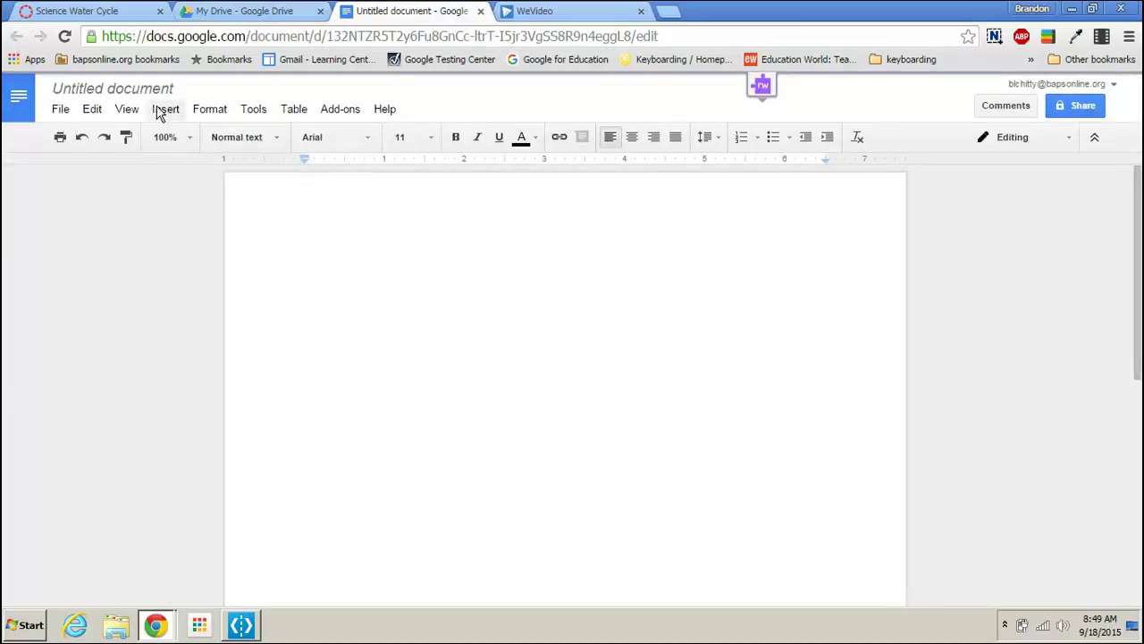
click(137, 90)
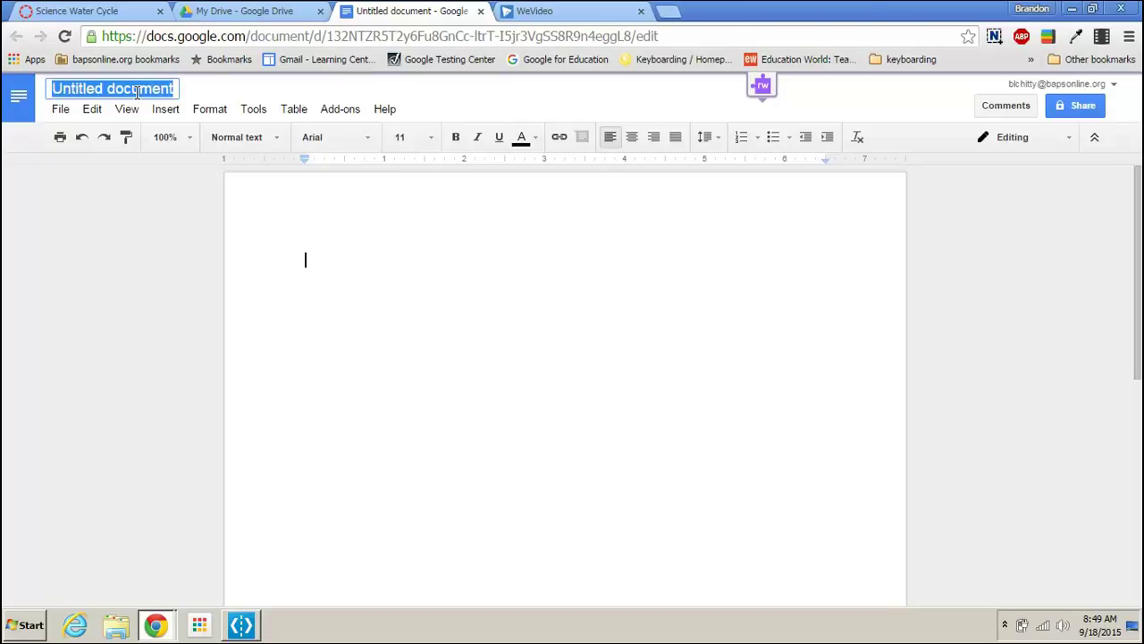
text(N)
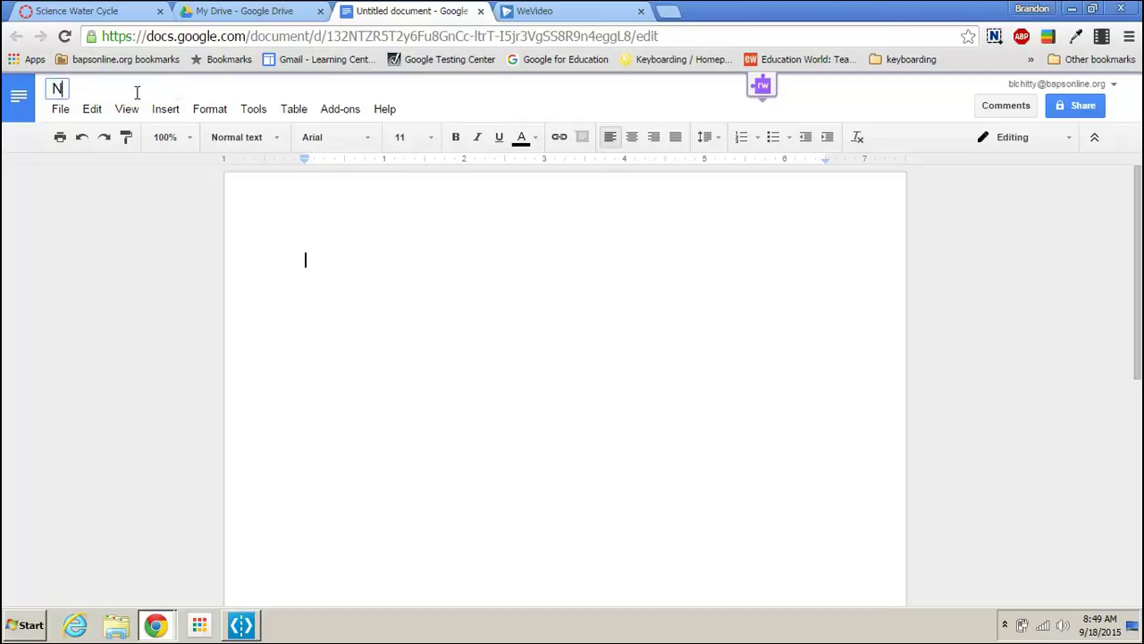
text(ame Wate)
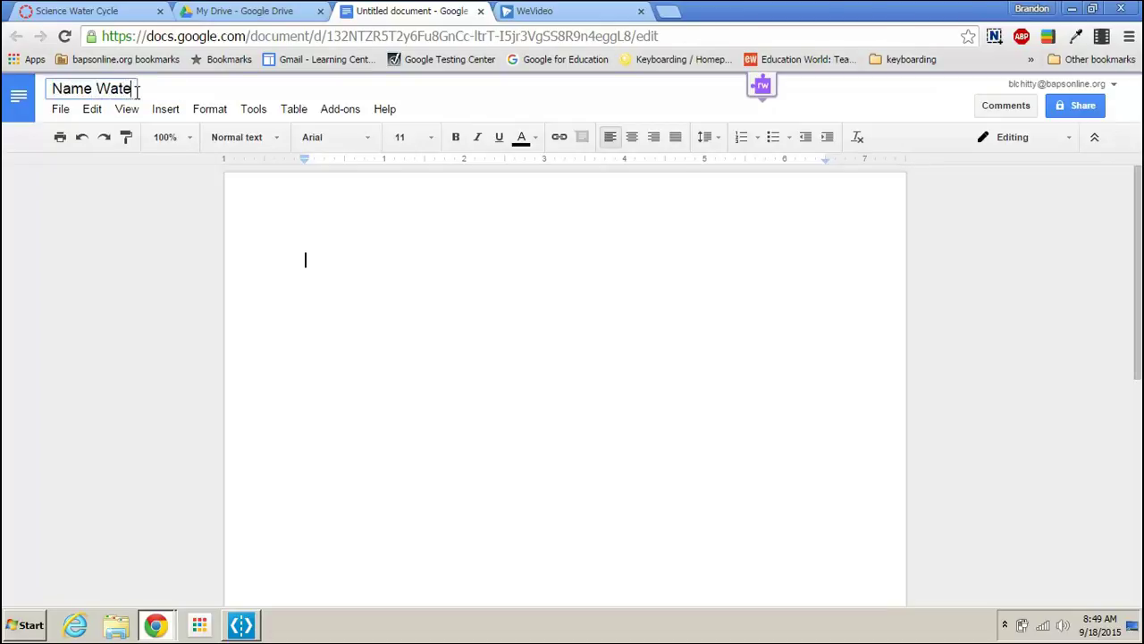
text(rCu)
text(cle)
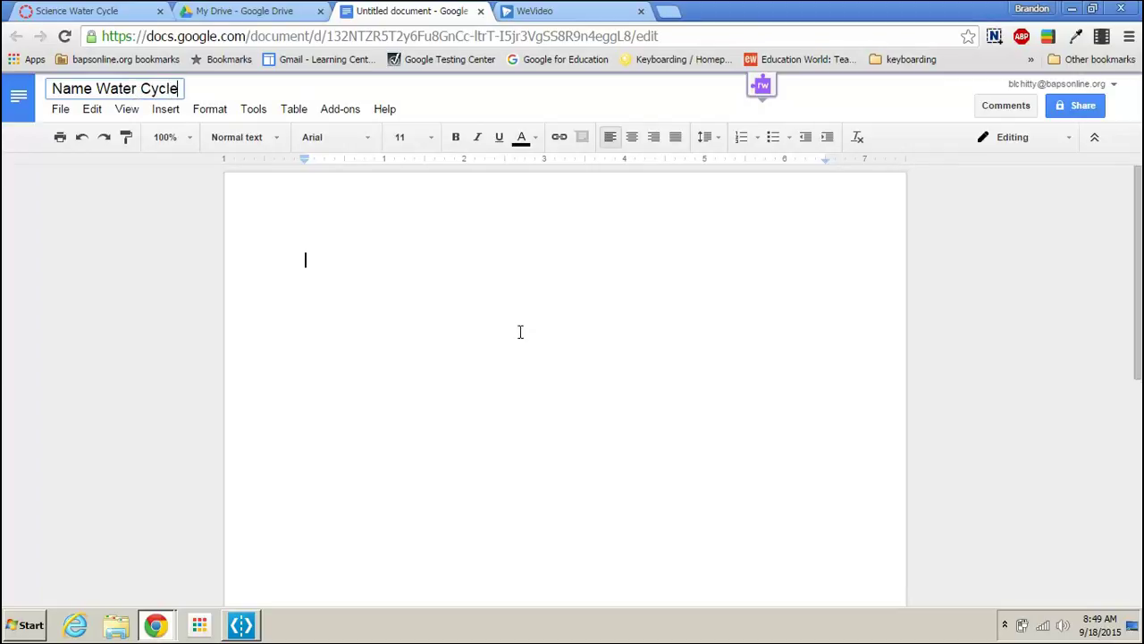
key(Return)
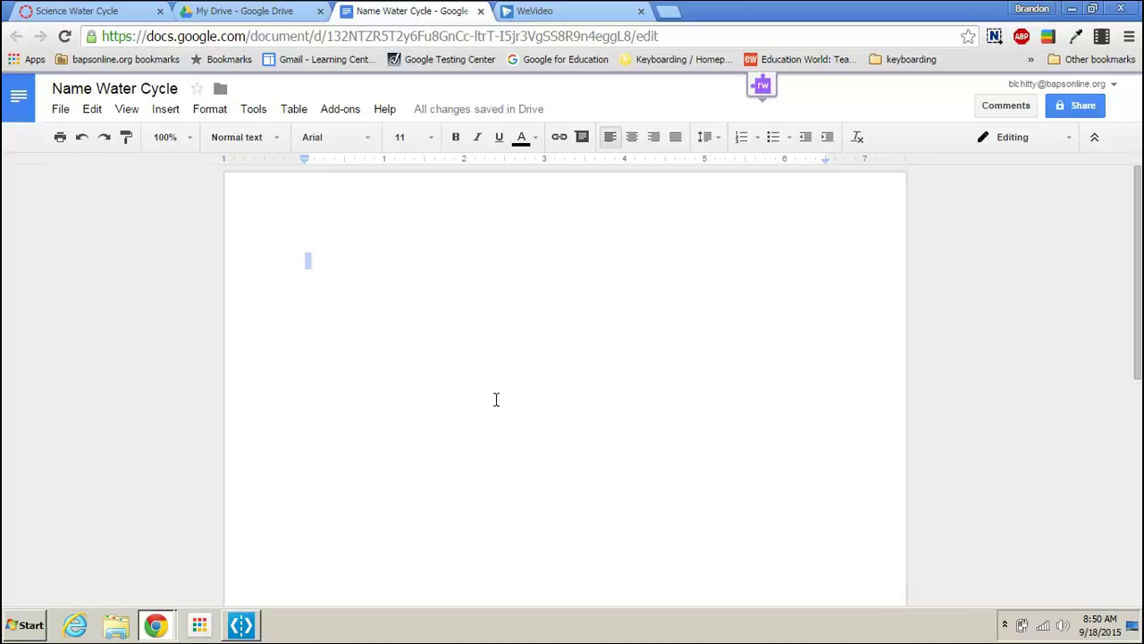
- In Canvas, choose the Google Doc submission option and start authorizing Google Drive access
click(87, 10)
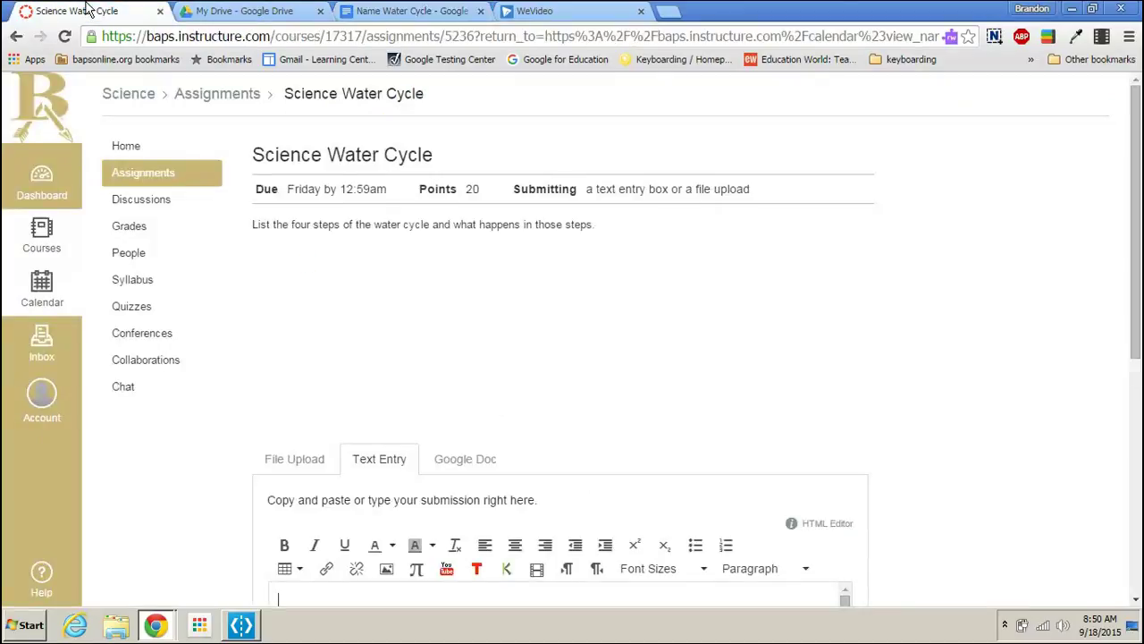
scroll(331, 417, down, 2)
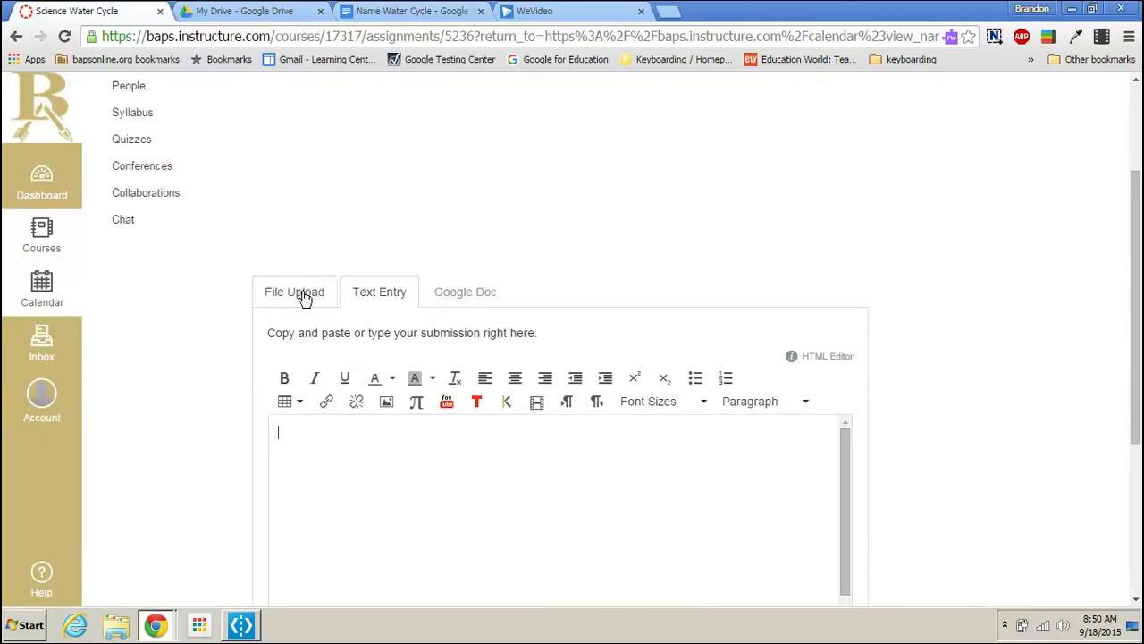
click(467, 293)
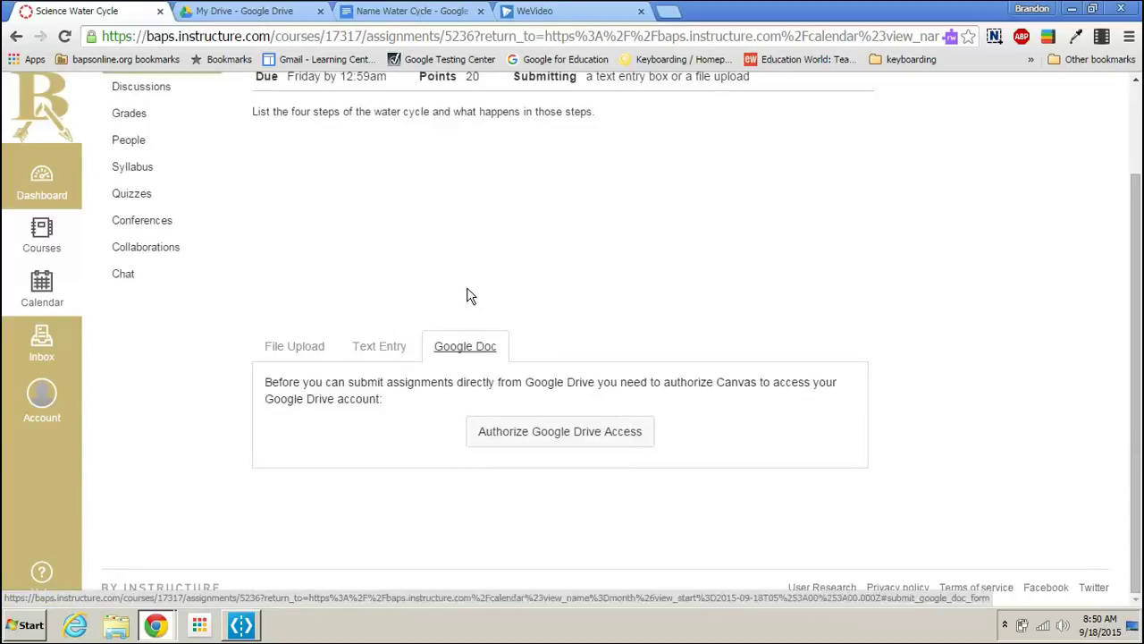
click(554, 447)
click(563, 185)
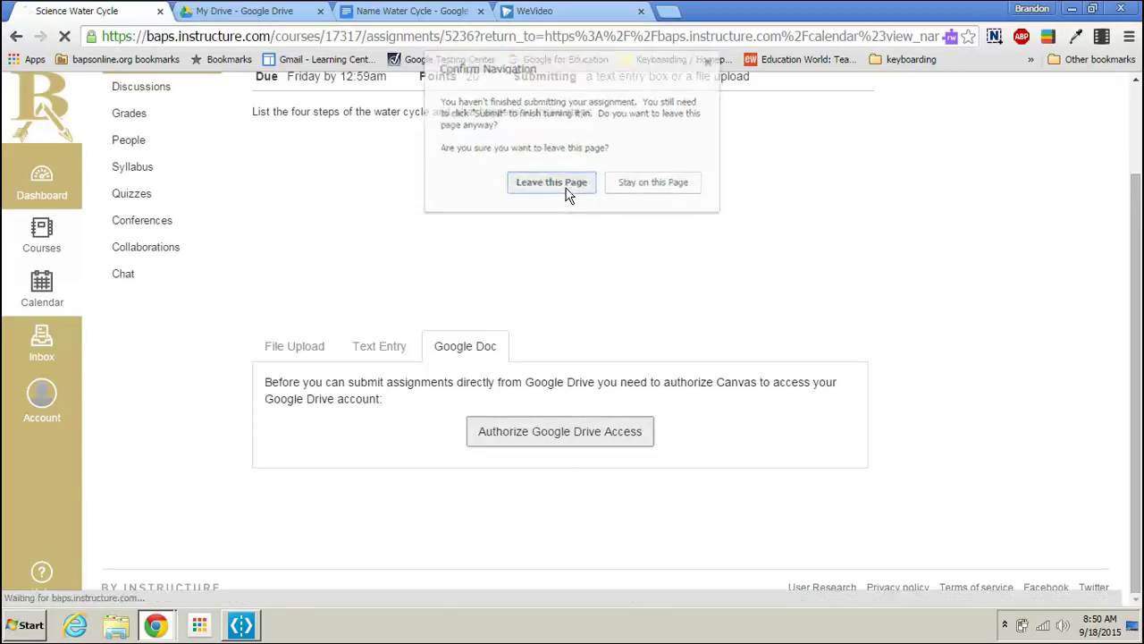
- Pick the student's school Google account and allow Canvas to access its Drive files
click(608, 335)
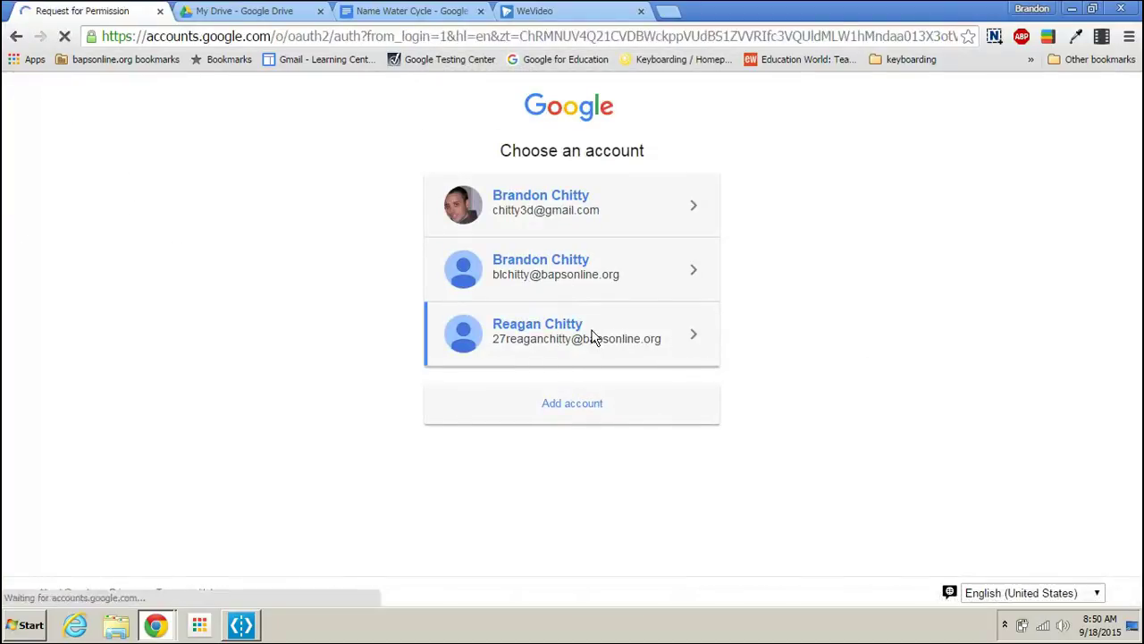
click(719, 413)
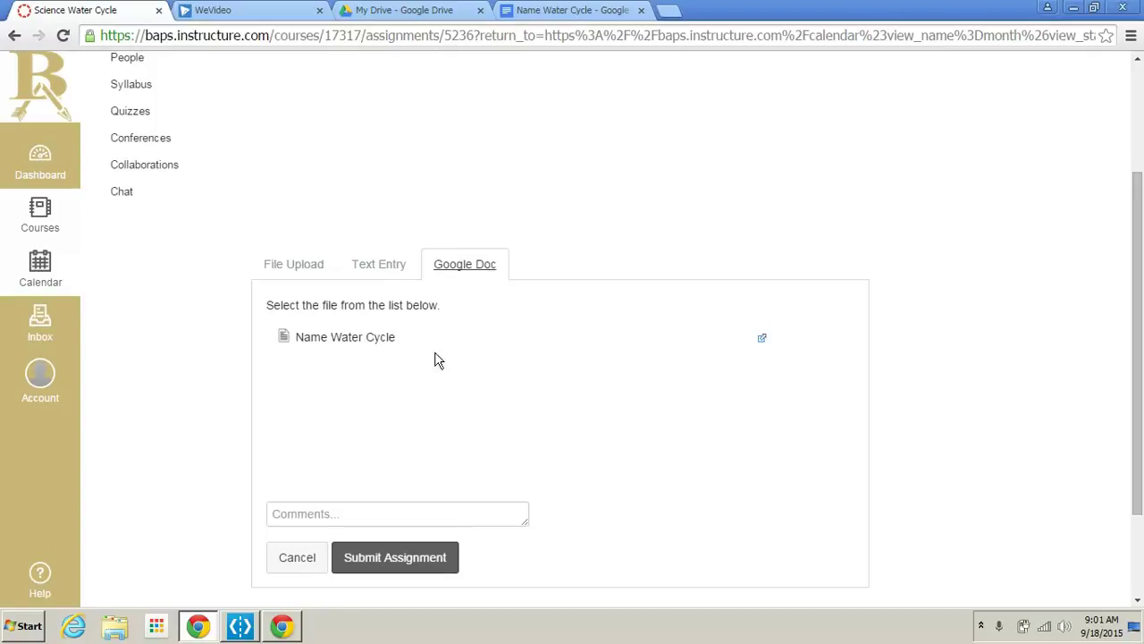
- Select the Name Water Cycle doc for submission, then return to the September calendar
click(349, 340)
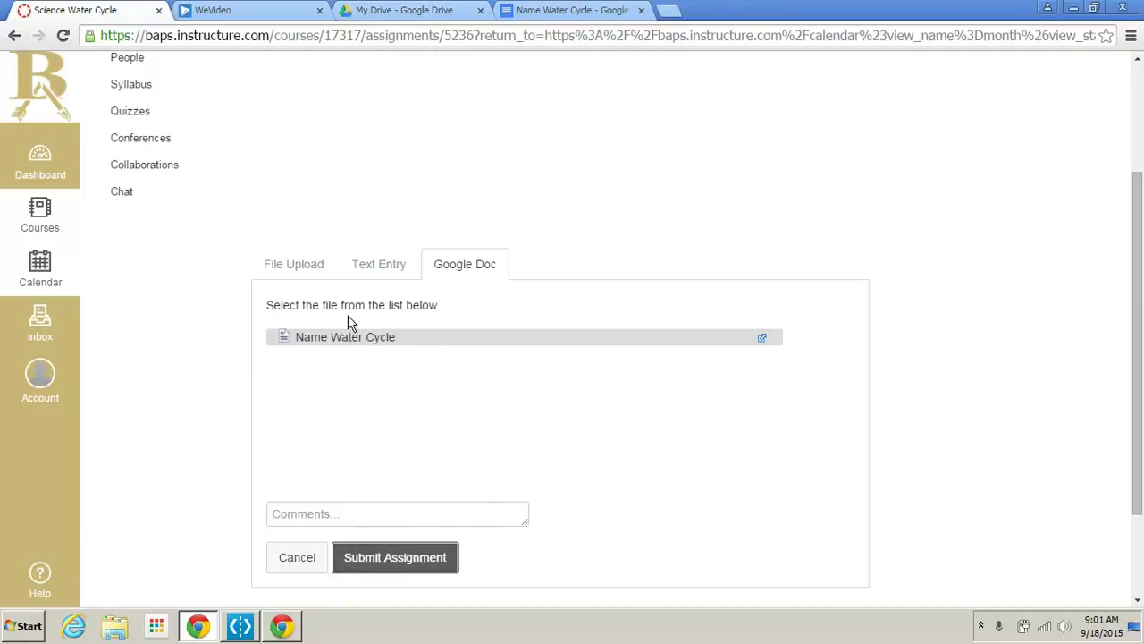
click(40, 284)
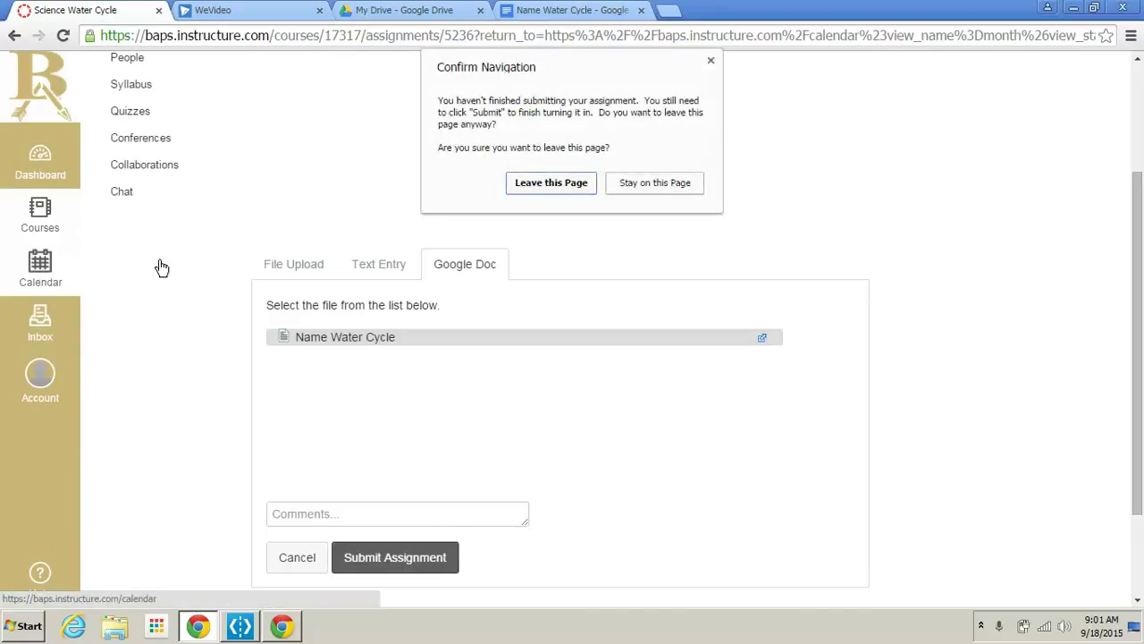
click(525, 180)
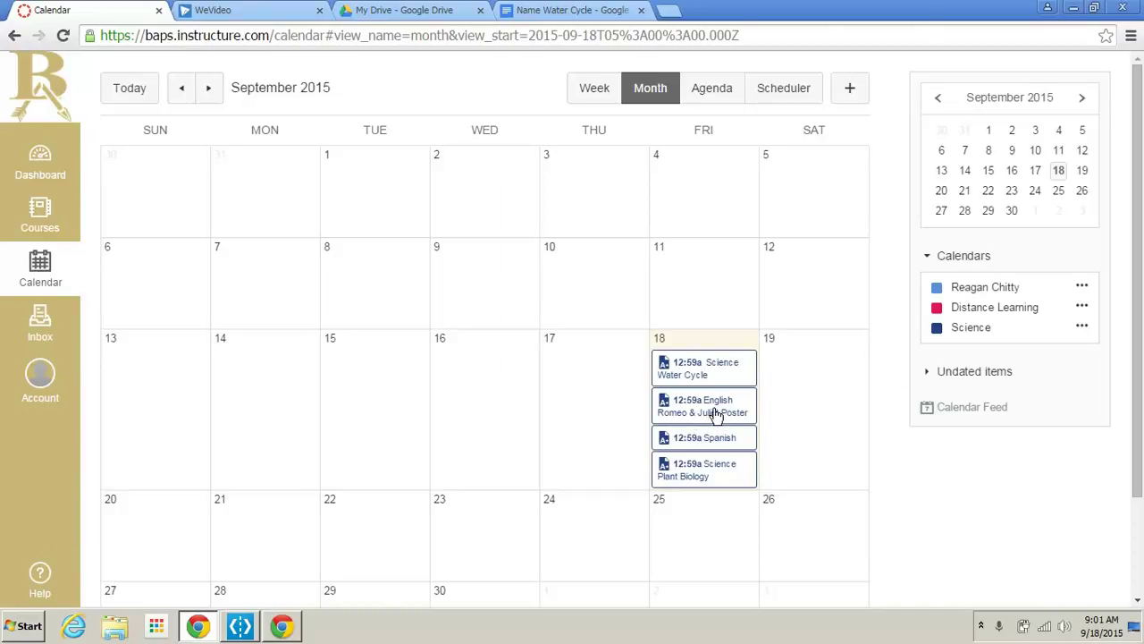
- Open the English Romeo & Juliet Poster assignment from its calendar event on the 18th
click(715, 413)
click(623, 211)
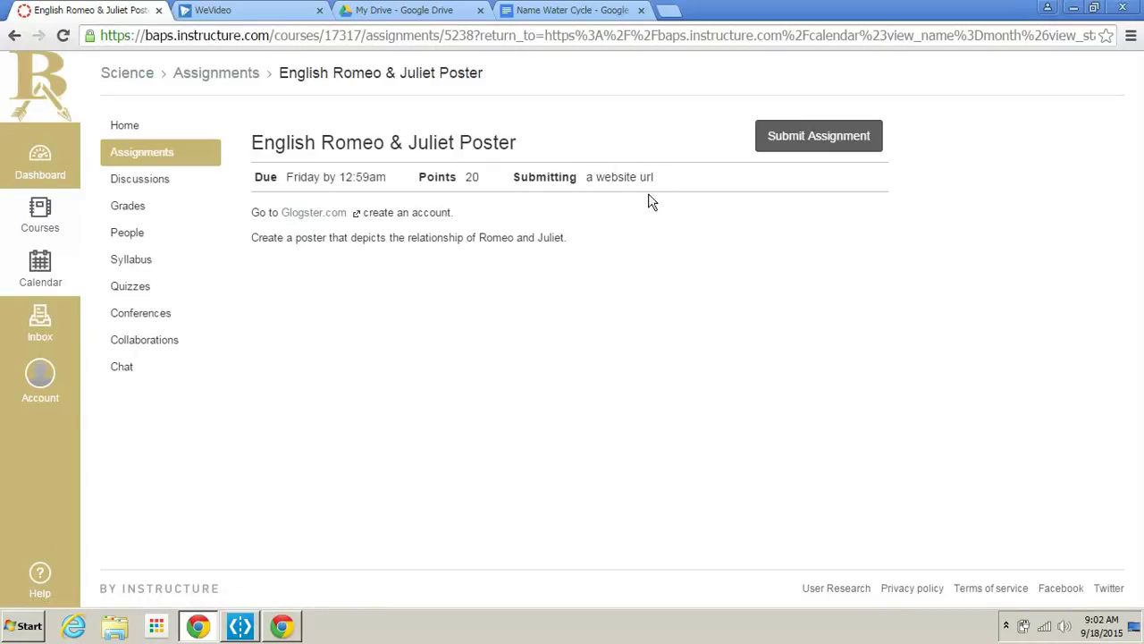
- Go to the Glogster dashboard and open the finished 'Home page' glog
click(313, 212)
click(257, 9)
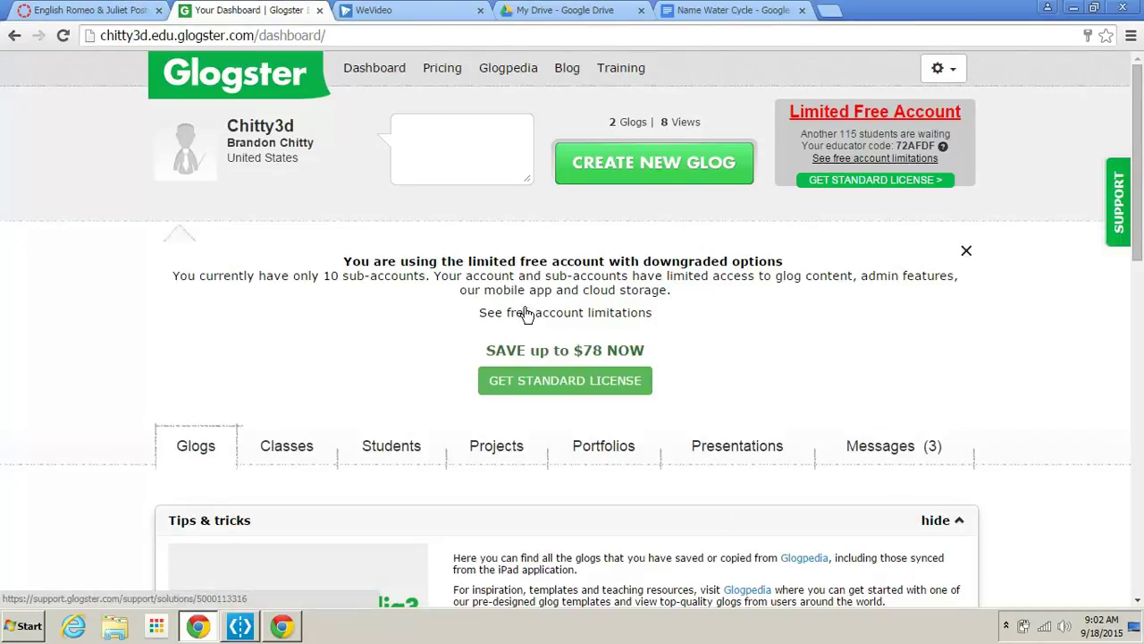
scroll(733, 343, down, 1)
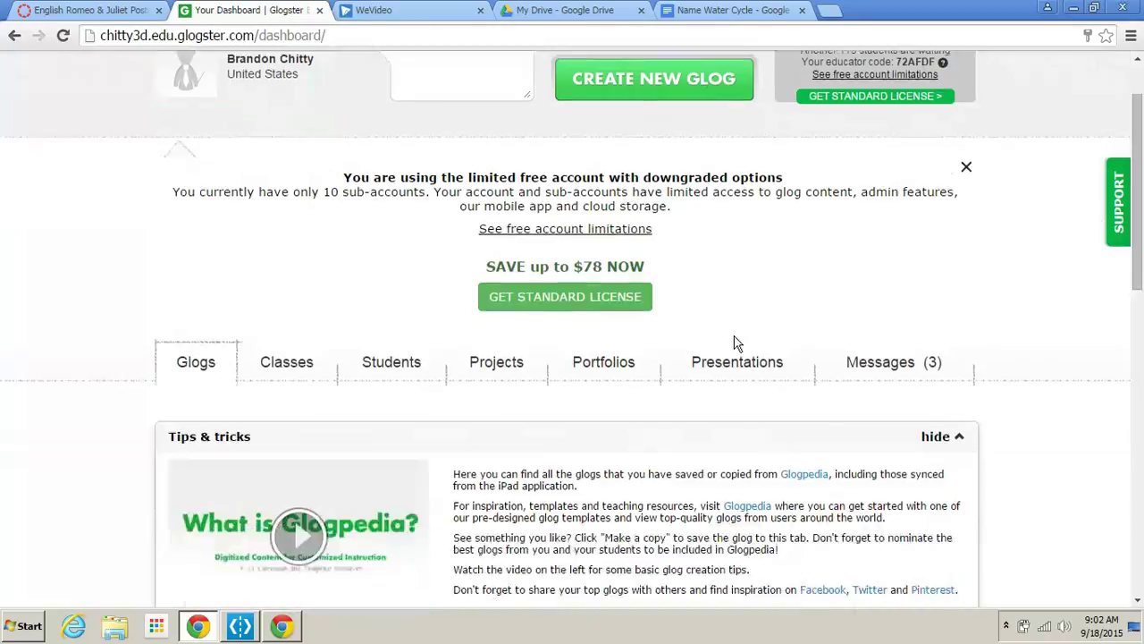
scroll(734, 342, up, 1)
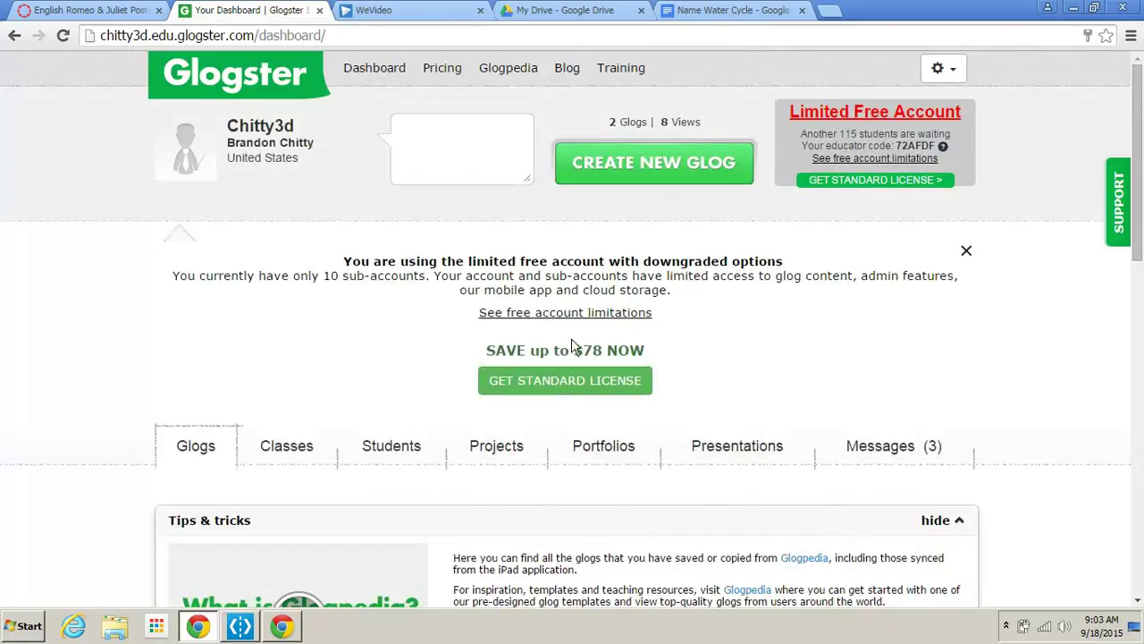
scroll(590, 353, down, 6)
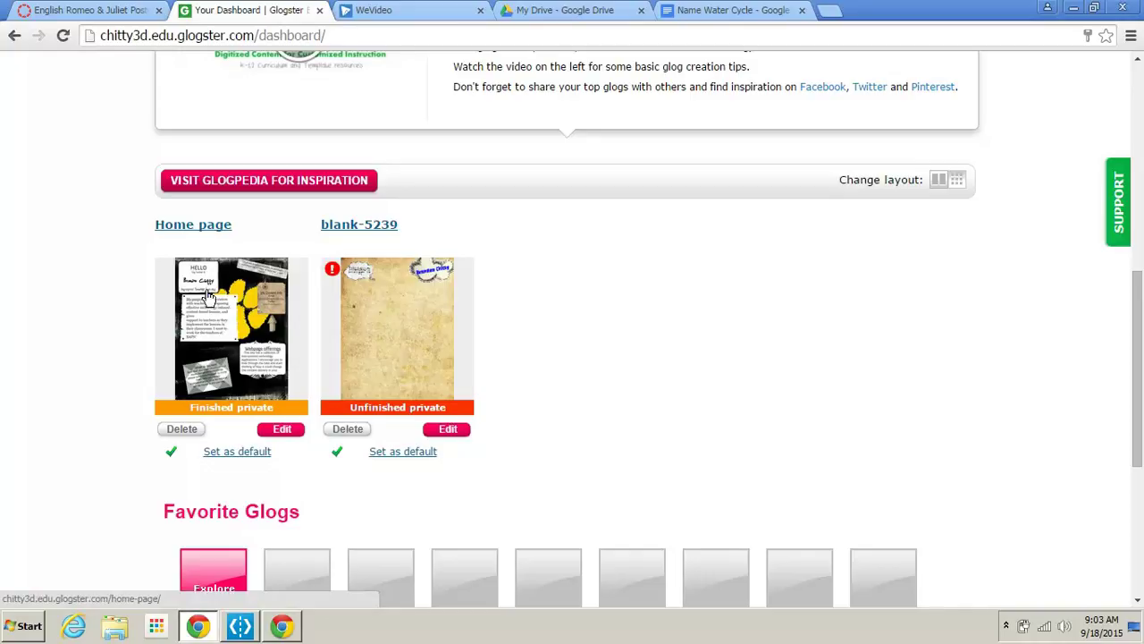
click(220, 325)
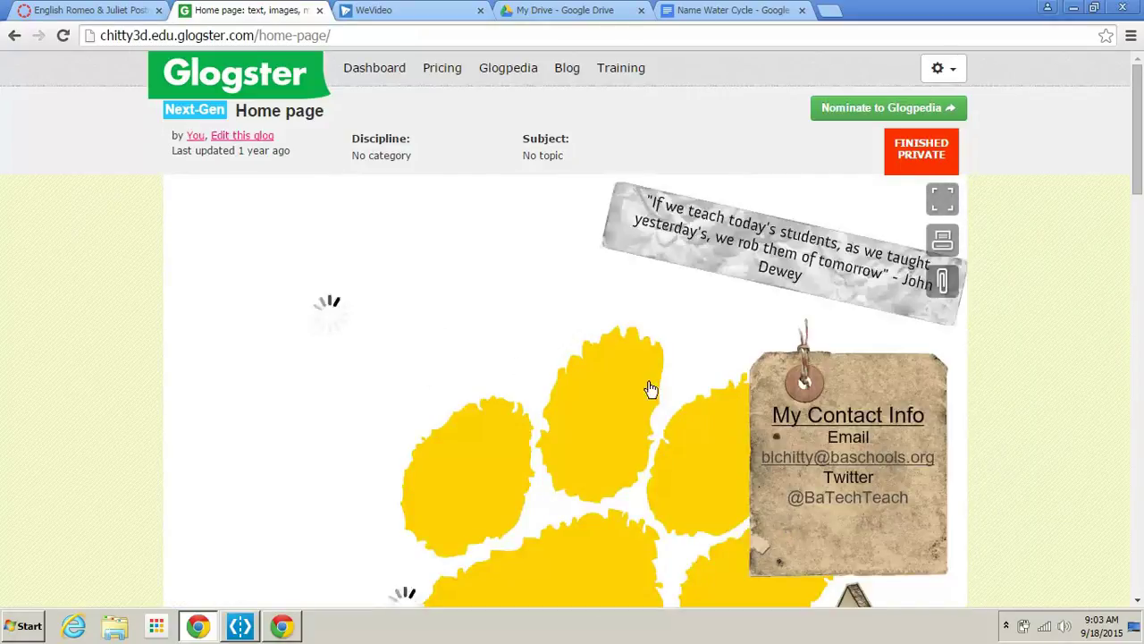
- Allow the Home page glog to store local data
scroll(679, 397, down, 5)
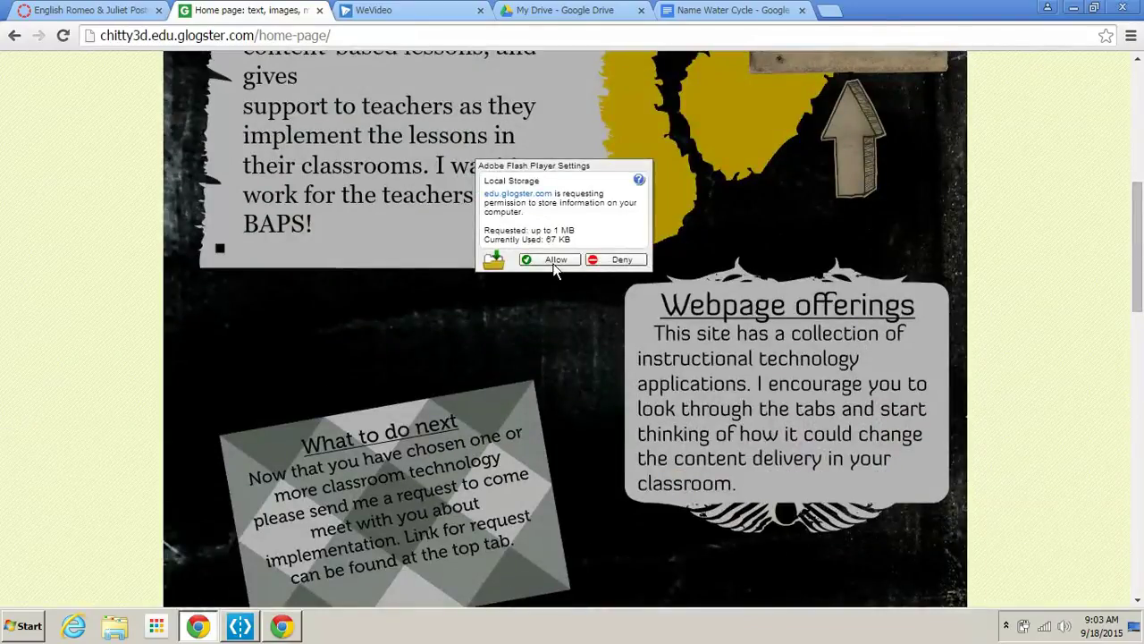
click(555, 261)
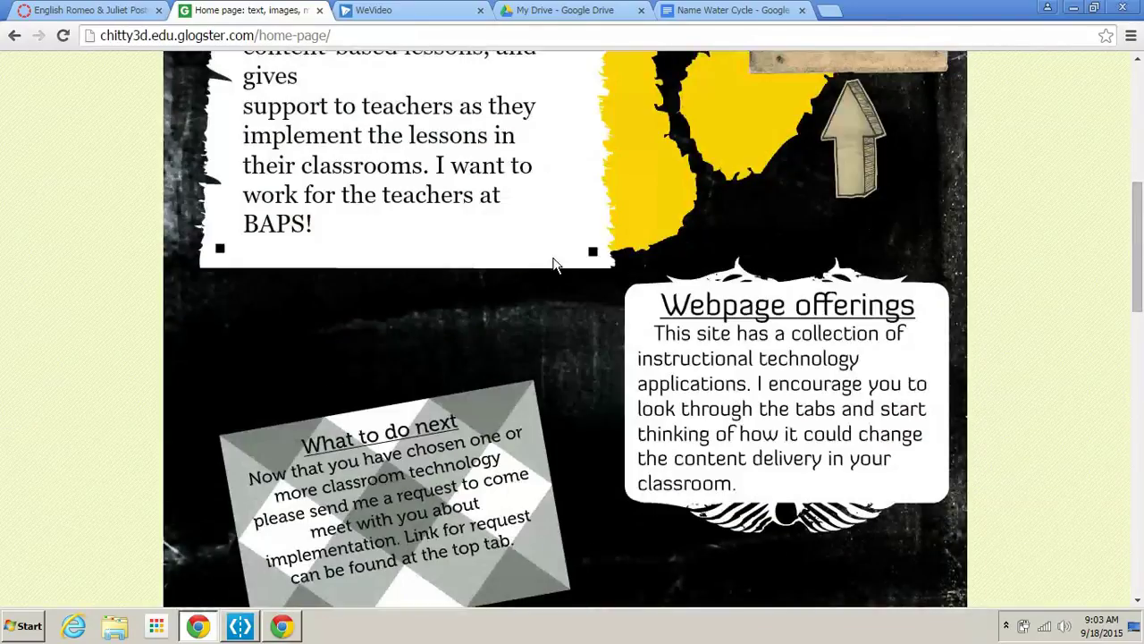
scroll(889, 390, up, 5)
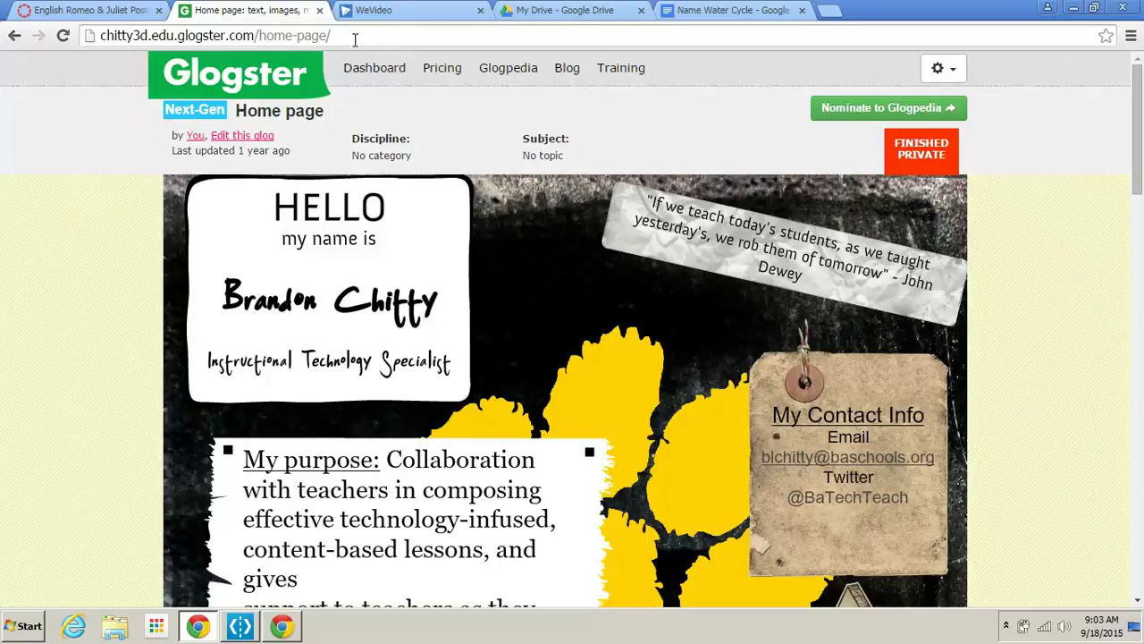
- Copy the glog's web address and go back to the Romeo & Juliet Poster assignment
drag(355, 39, 55, 49)
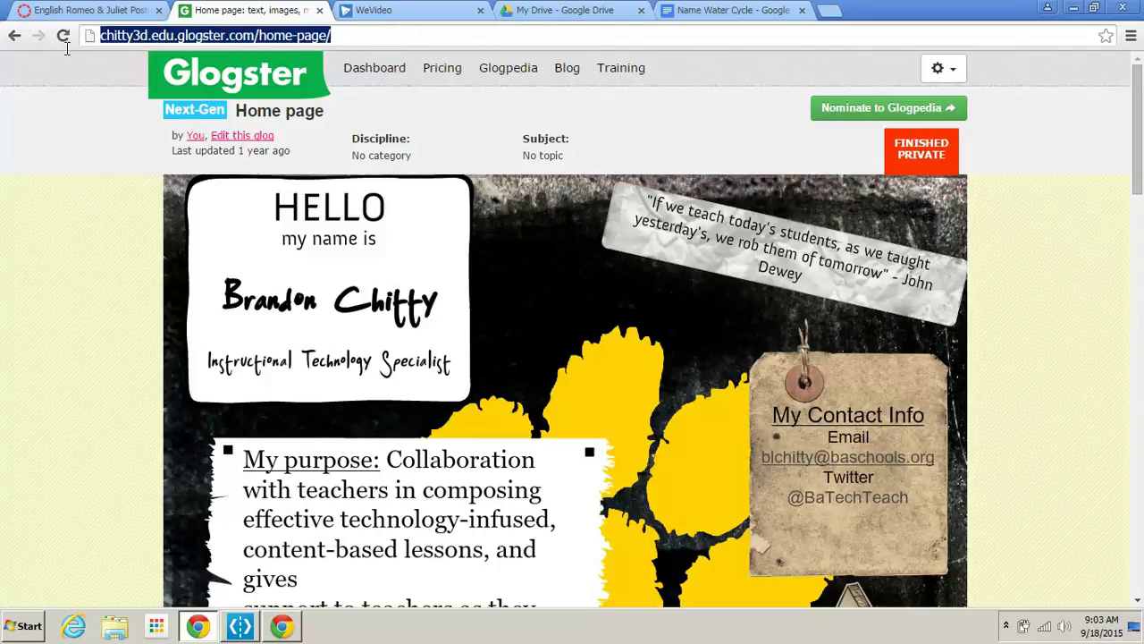
right_click(152, 31)
click(202, 91)
click(101, 9)
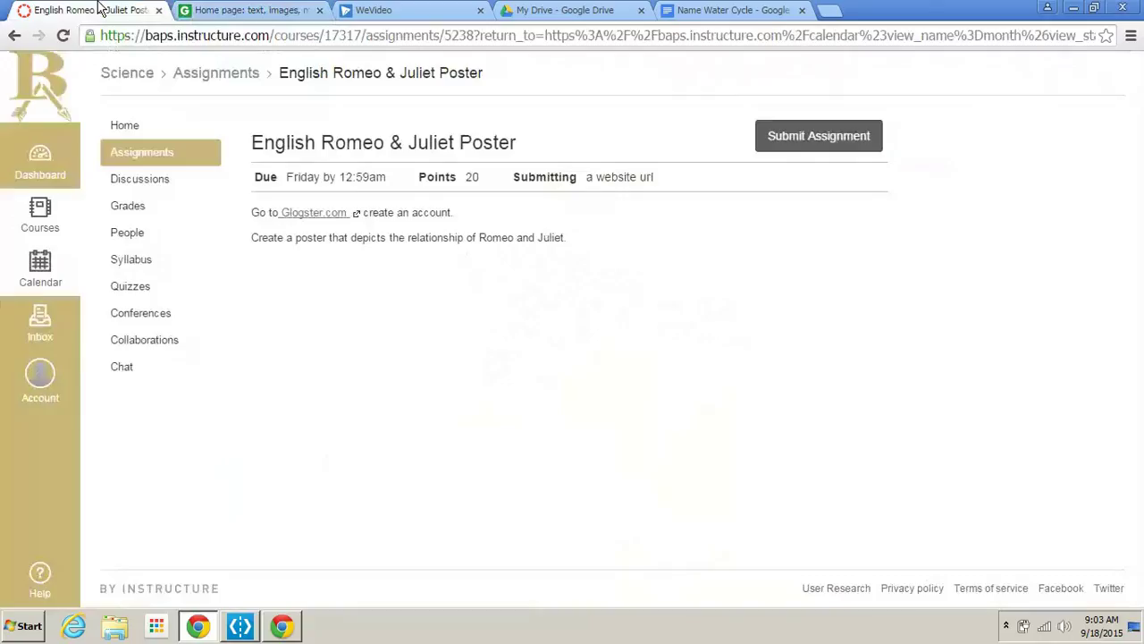
- Paste the glog's address into the poster assignment's Website URL field
click(865, 141)
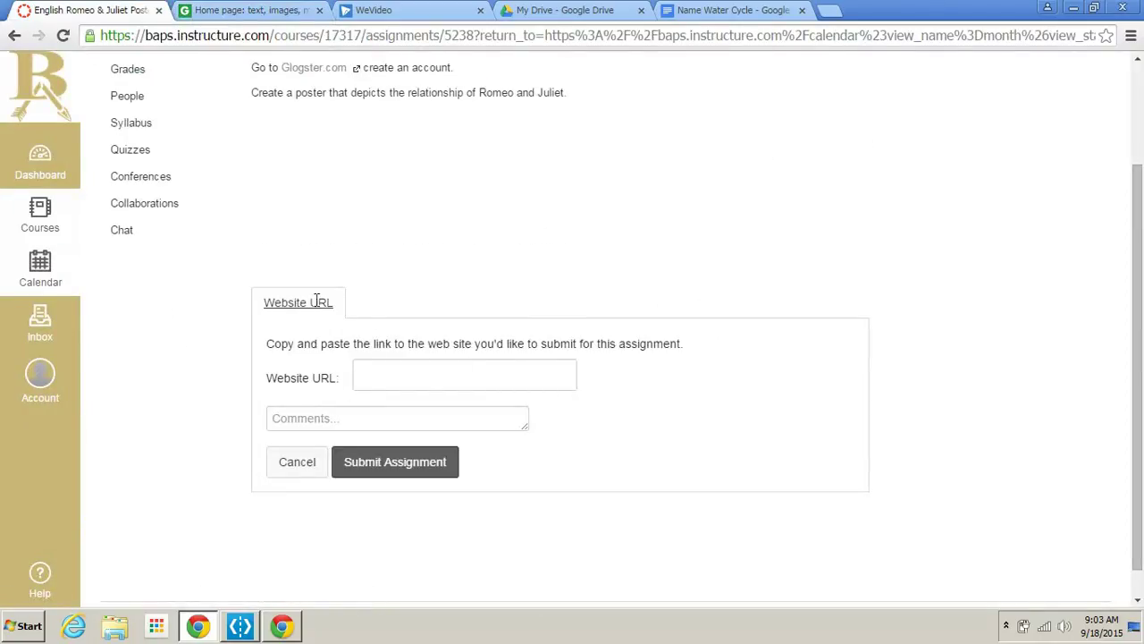
right_click(401, 370)
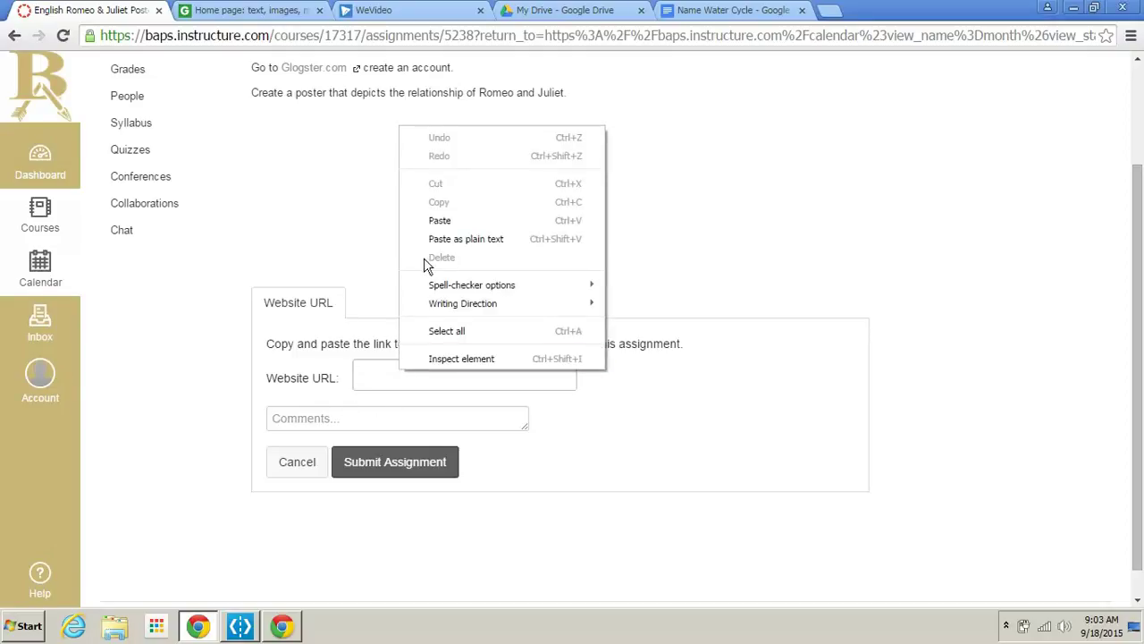
click(480, 226)
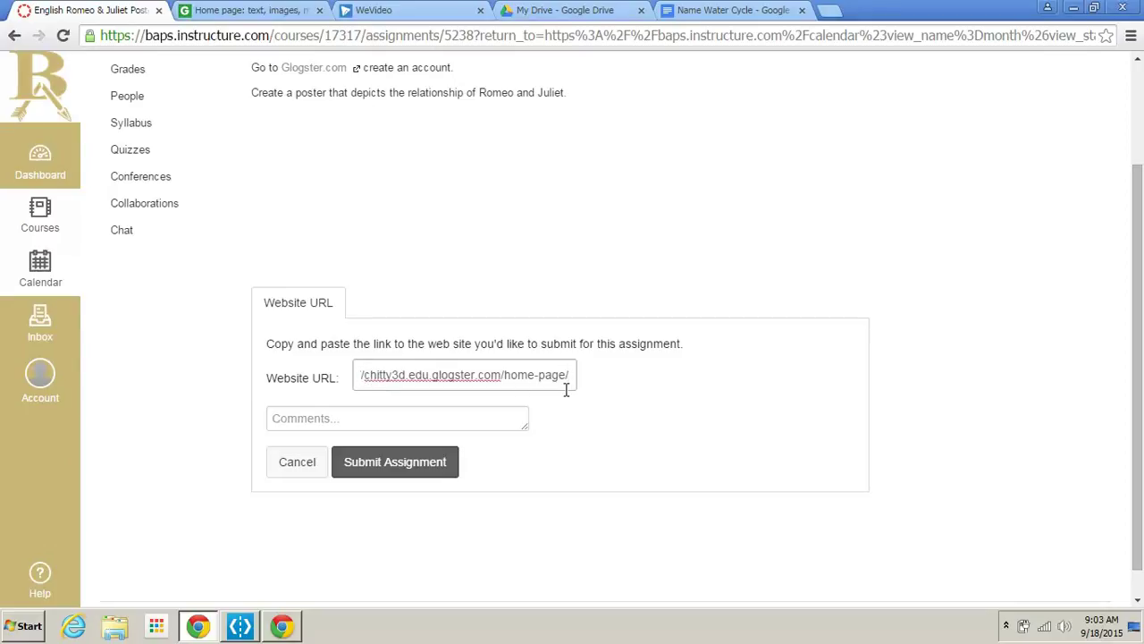
- Check the glog's address, then leave the unsubmitted form for the September 2015 calendar
click(250, 10)
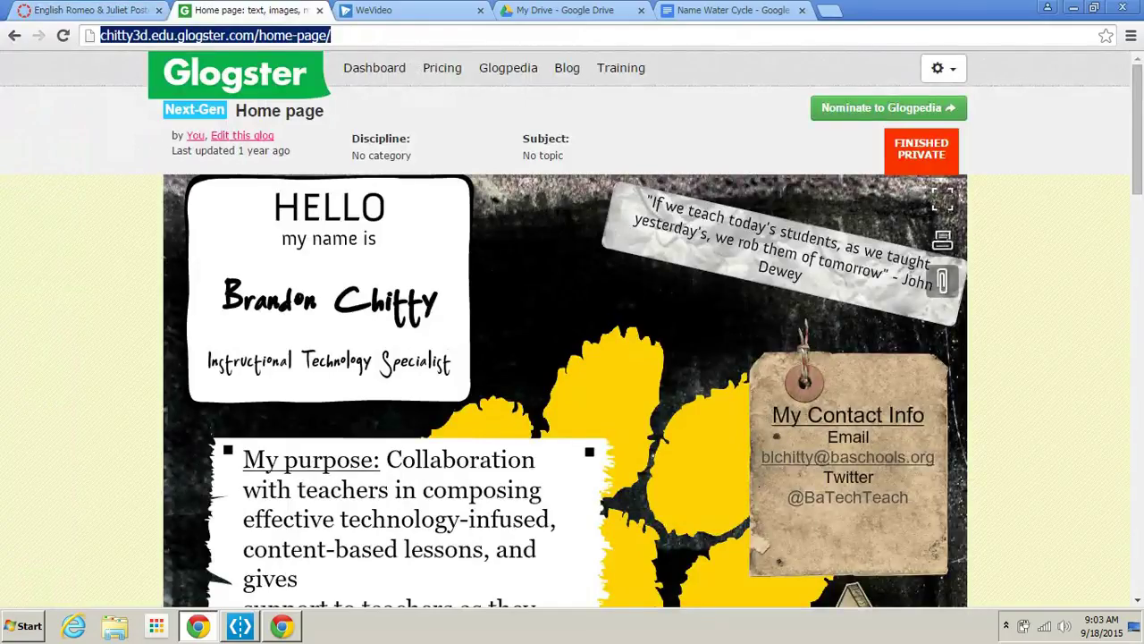
scroll(817, 475, down, 4)
scroll(817, 475, up, 3)
scroll(817, 475, up, 3)
click(94, 10)
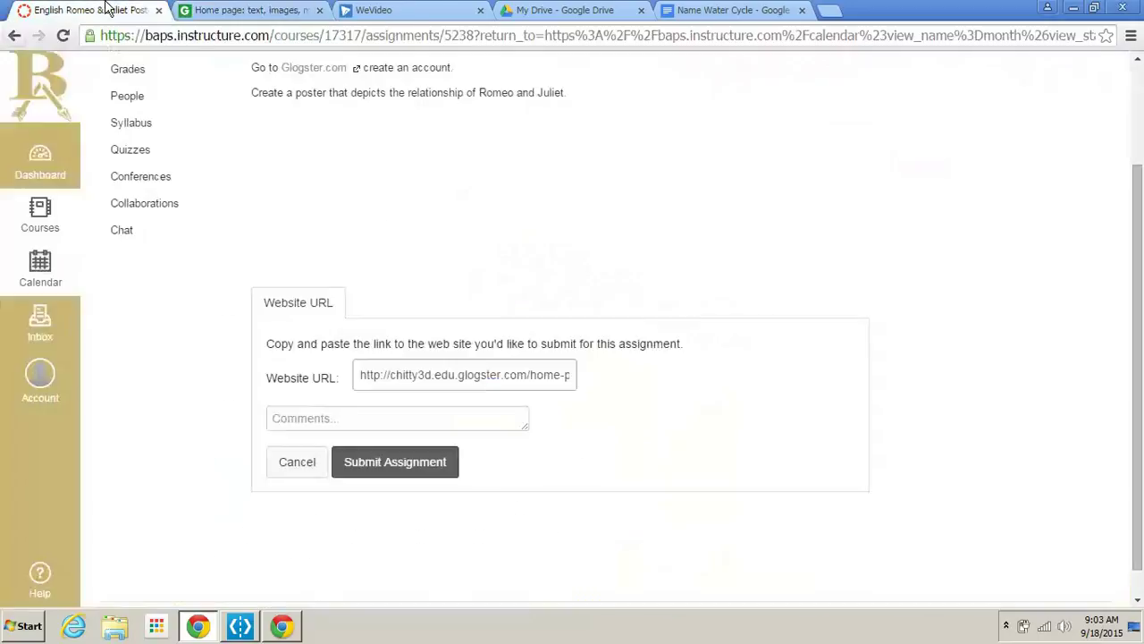
click(36, 268)
click(552, 184)
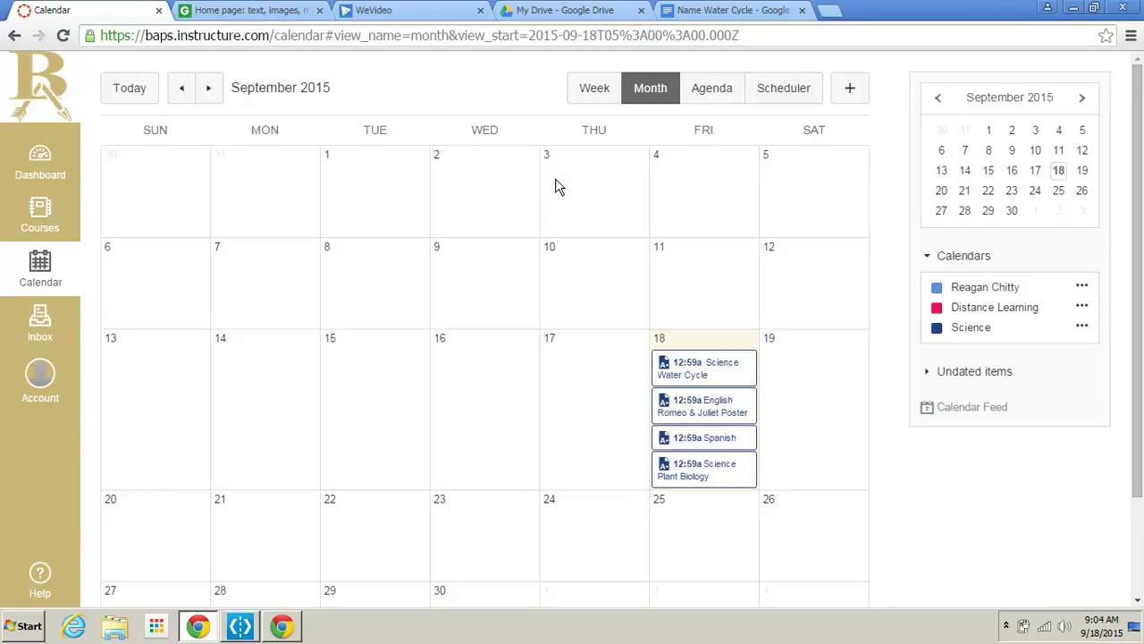
- Open the Spanish assignment due Sep 18 and review its media-recording details and rubric
click(716, 445)
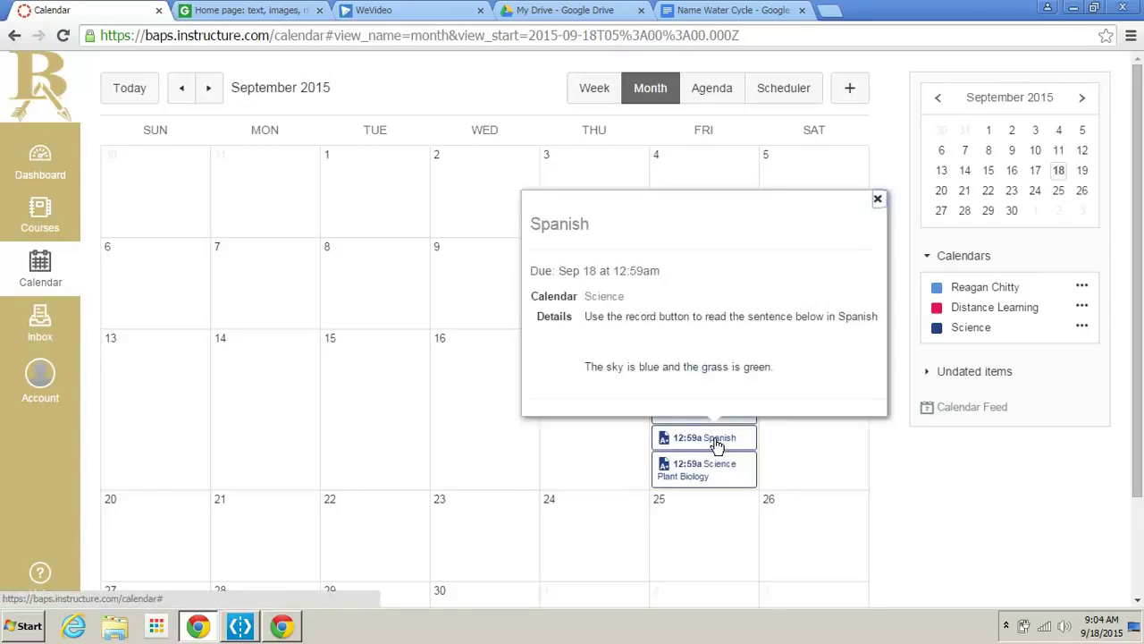
click(583, 231)
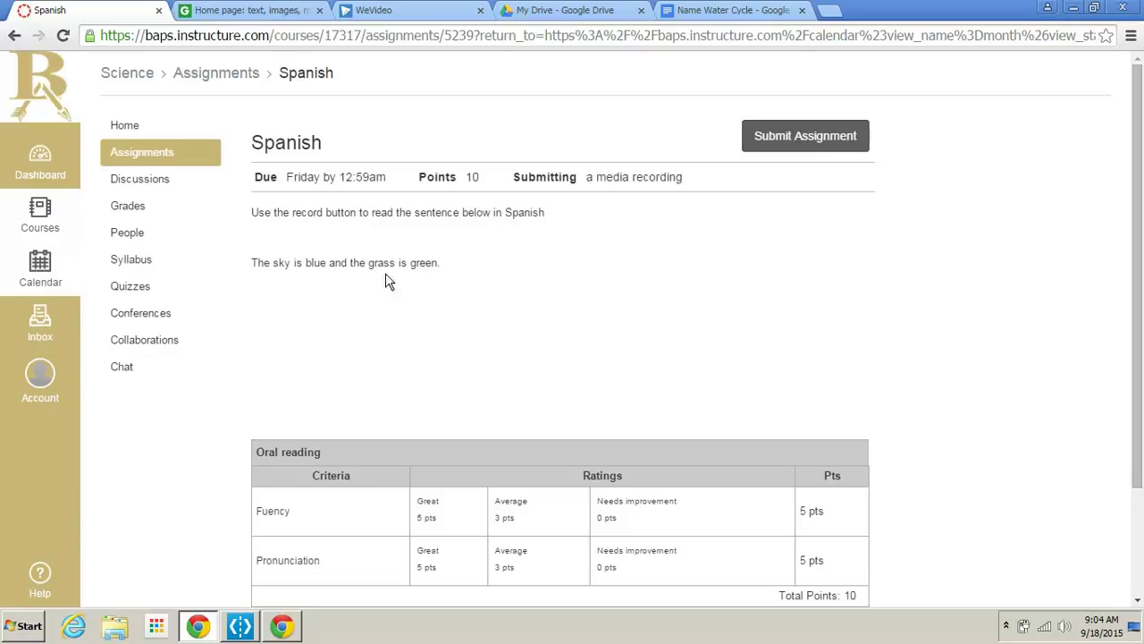
scroll(528, 329, down, 3)
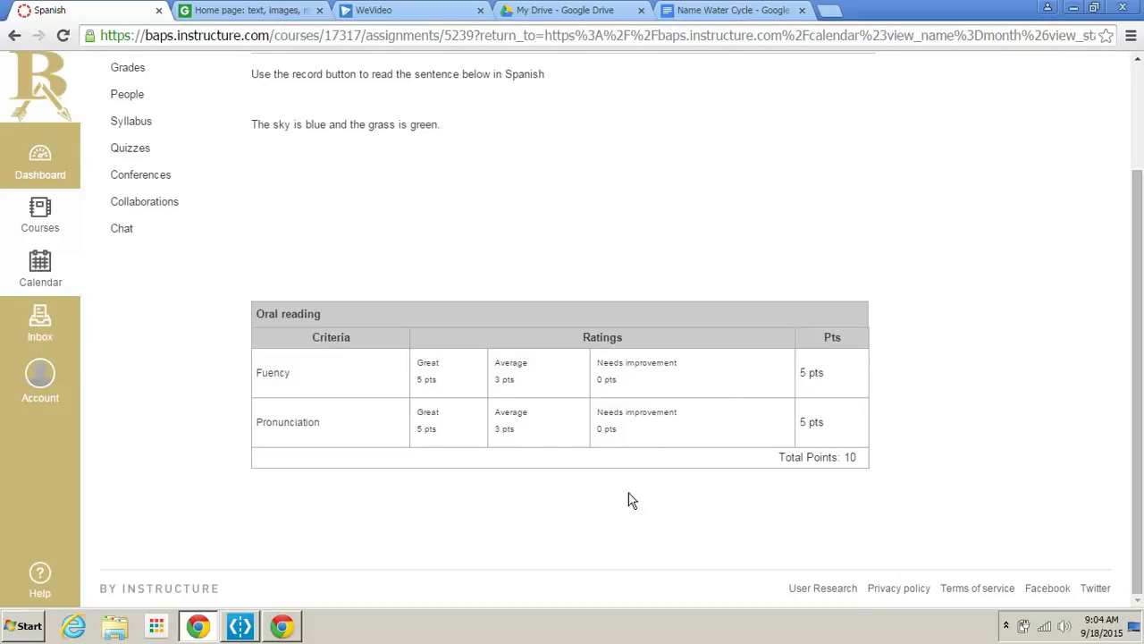
scroll(695, 555, up, 1)
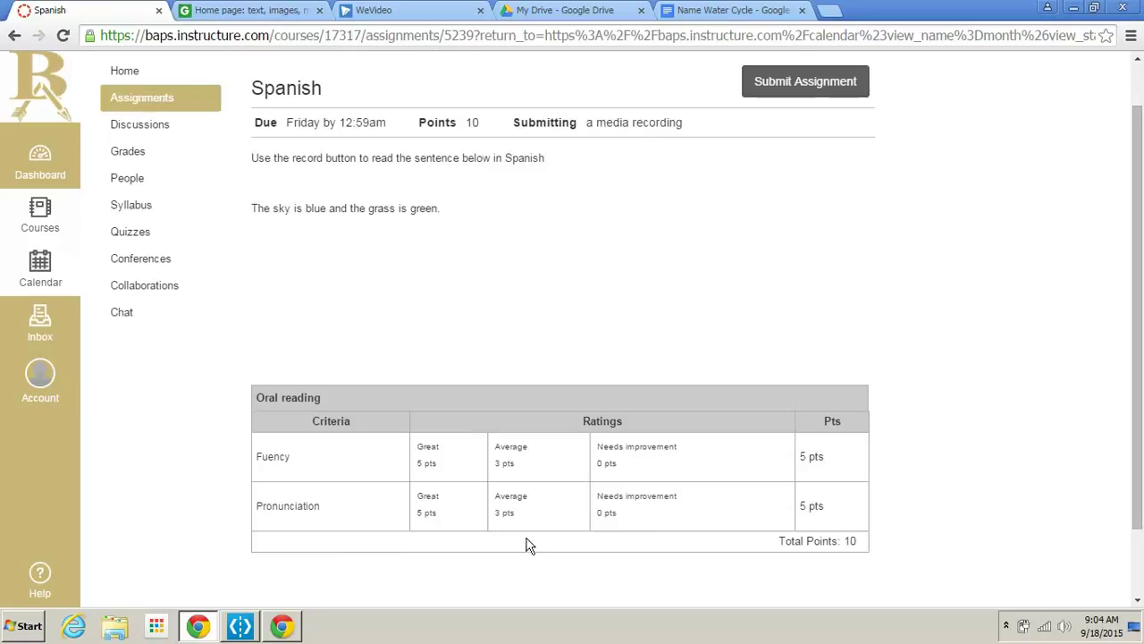
scroll(697, 409, up, 1)
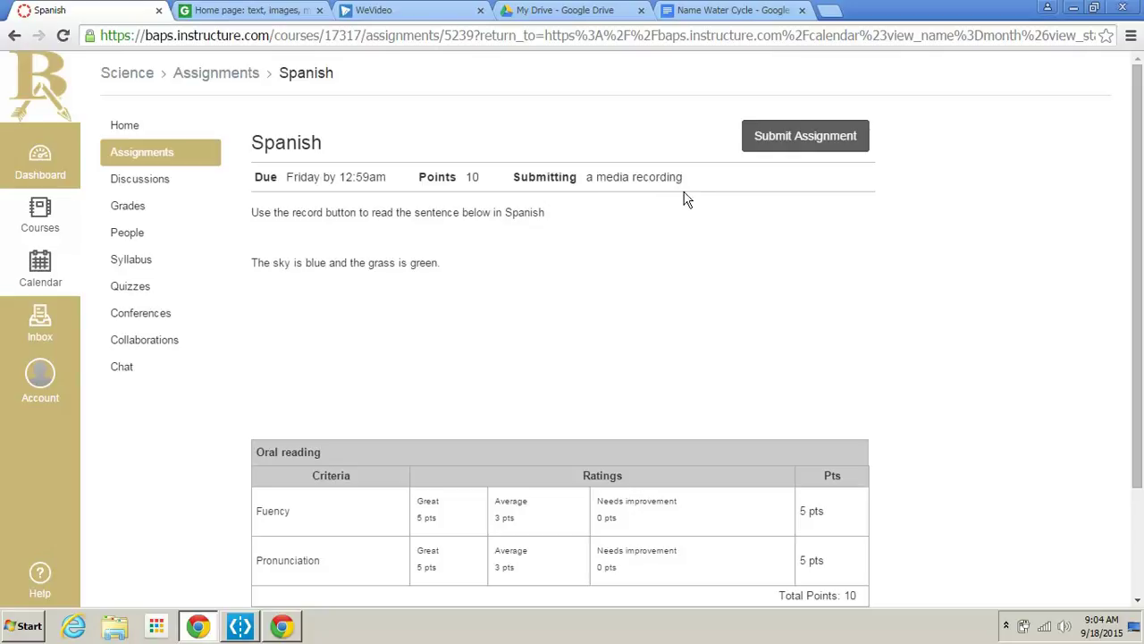
click(812, 142)
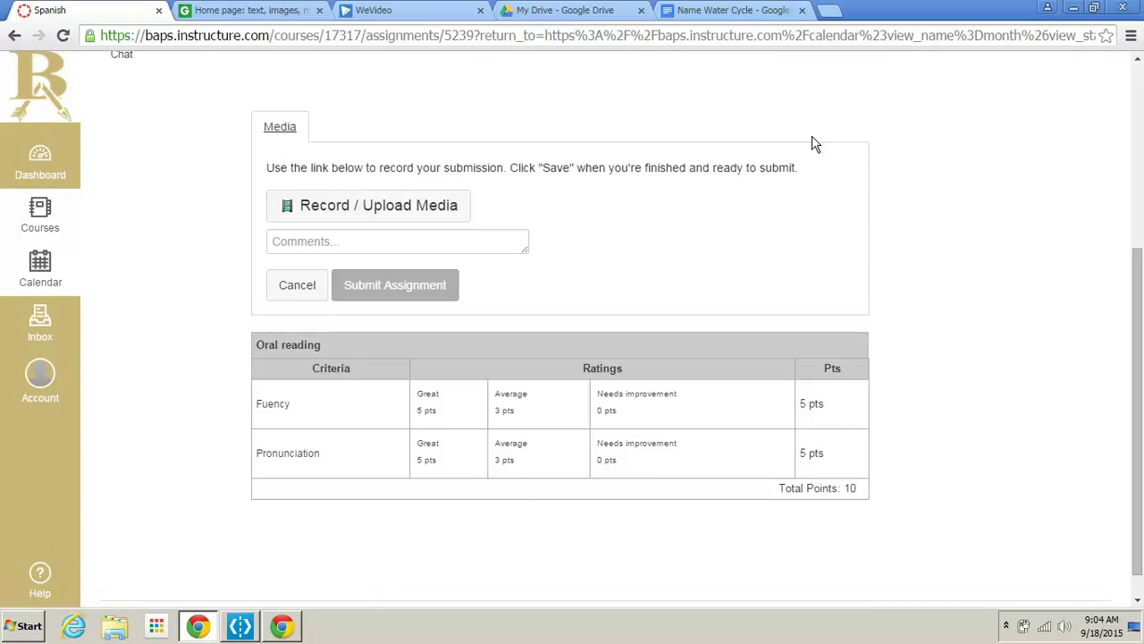
scroll(799, 265, up, 3)
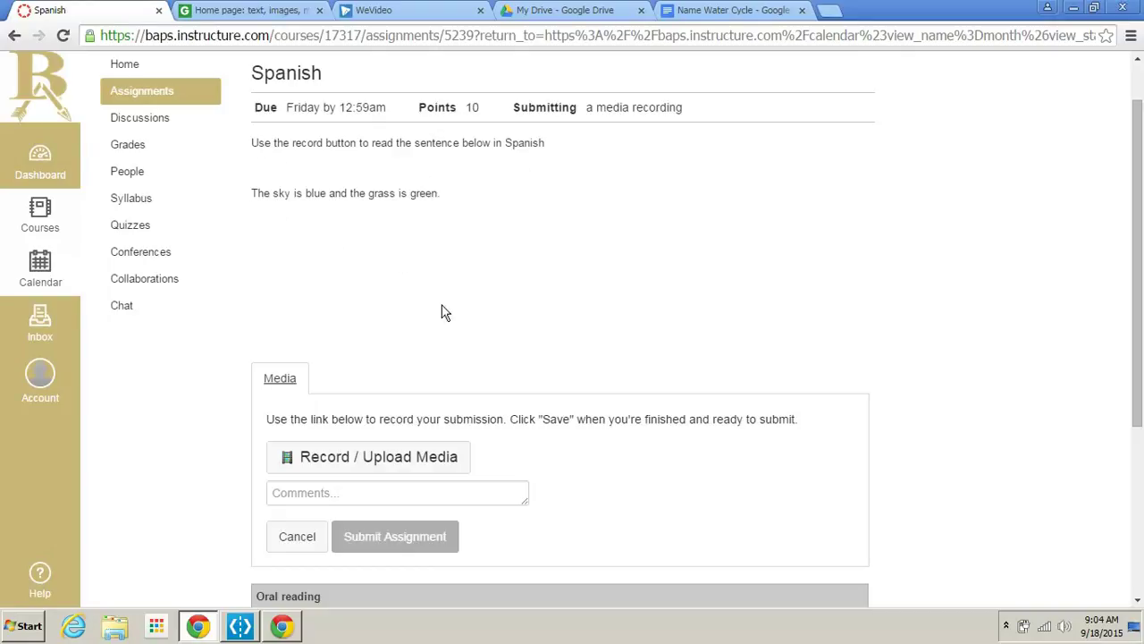
click(367, 461)
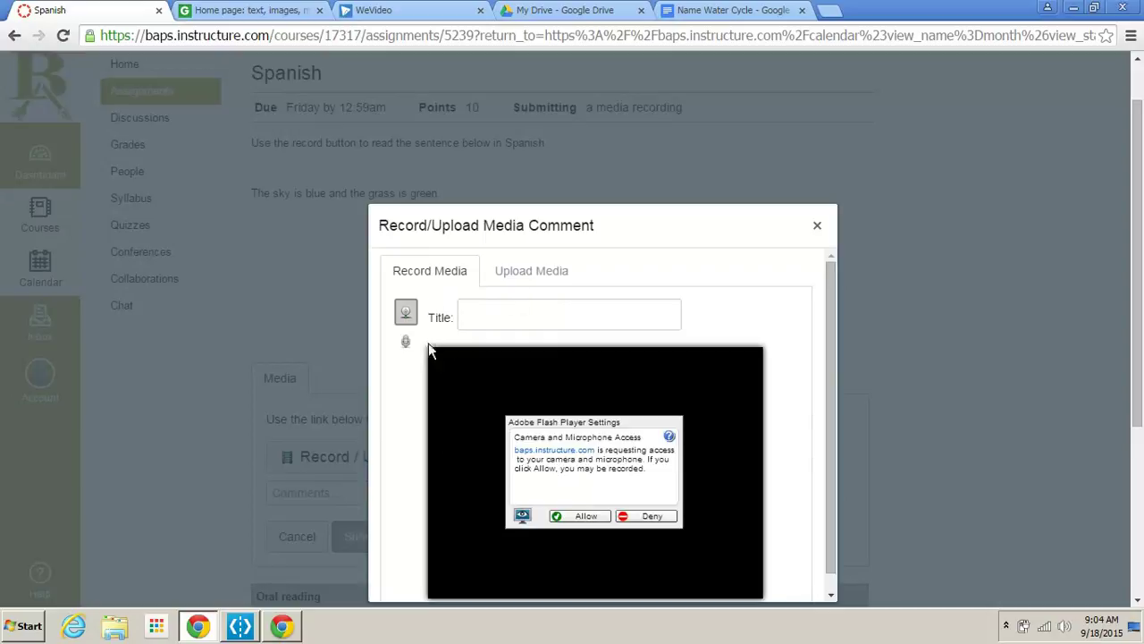
click(595, 519)
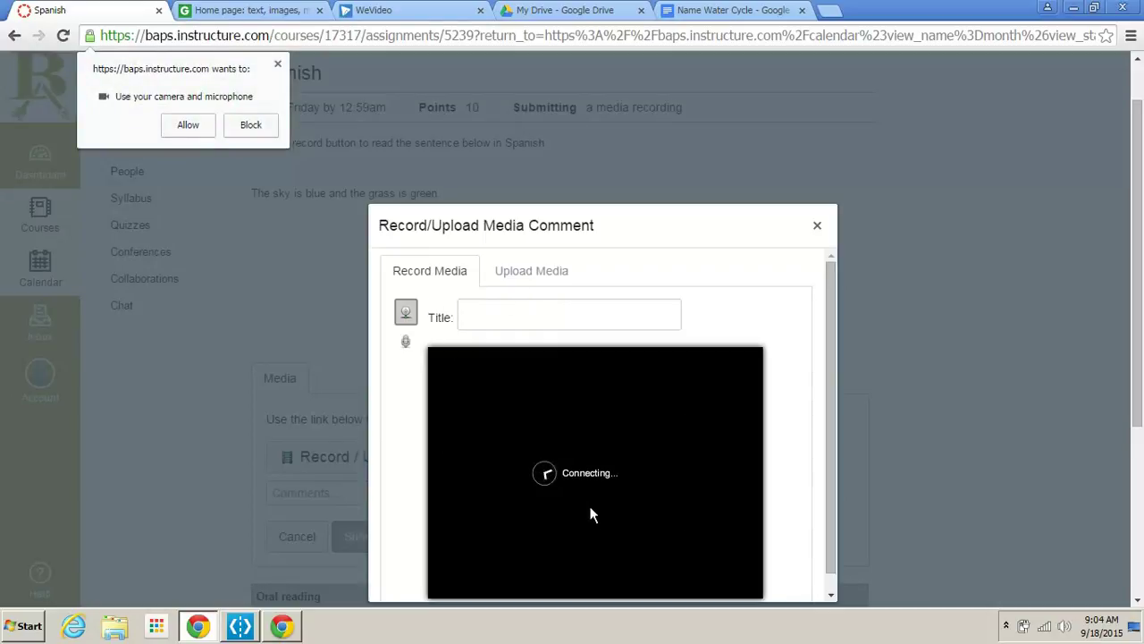
click(204, 122)
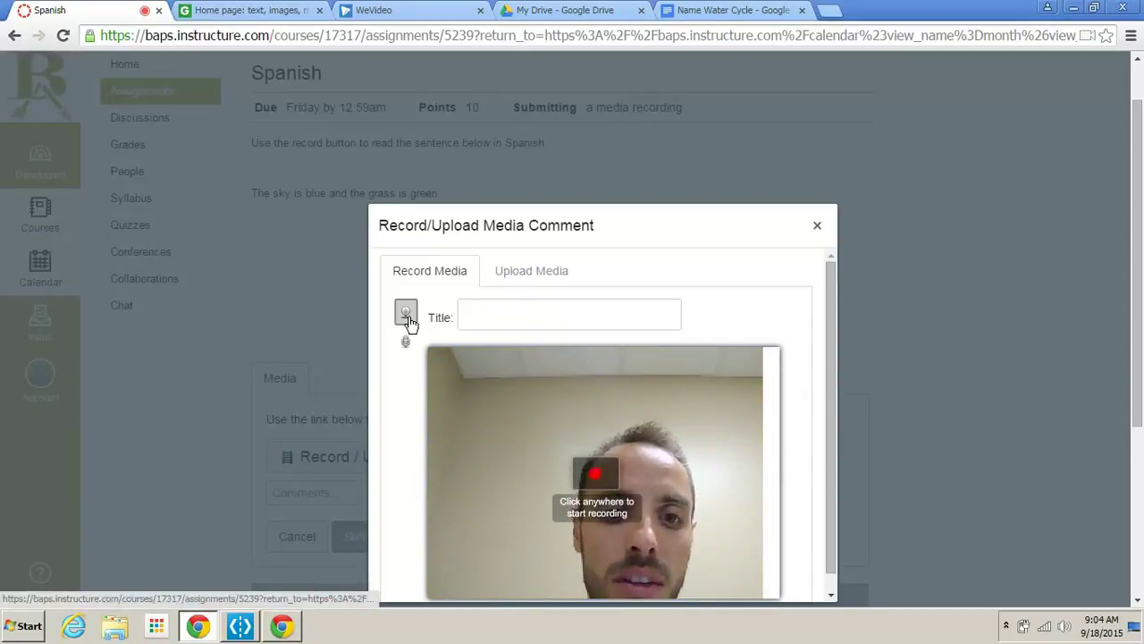
click(406, 342)
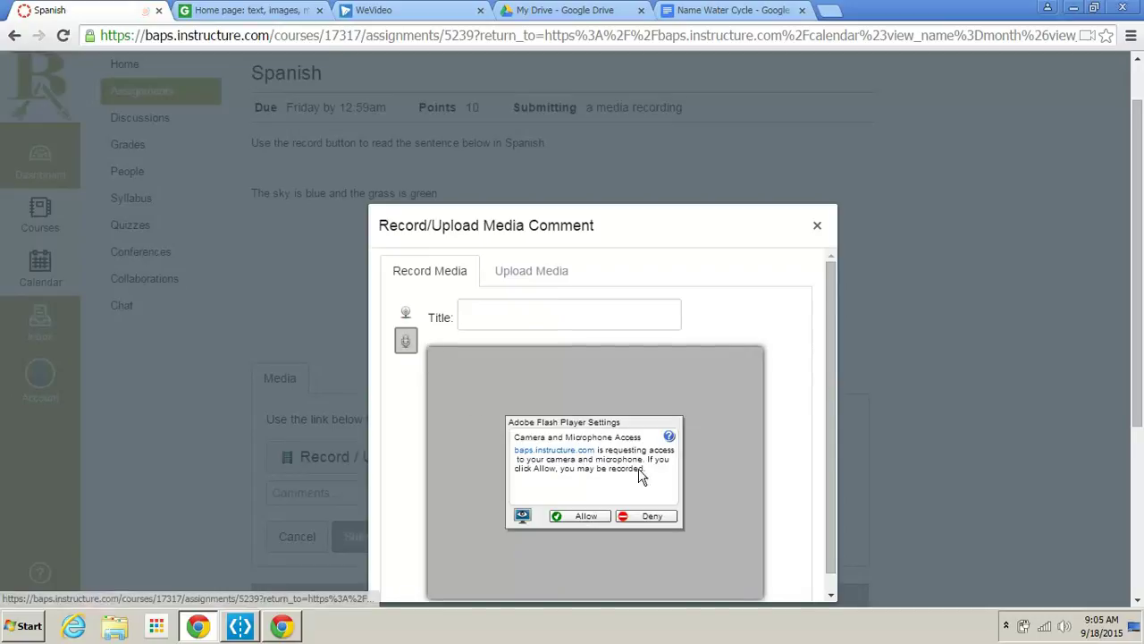
click(584, 520)
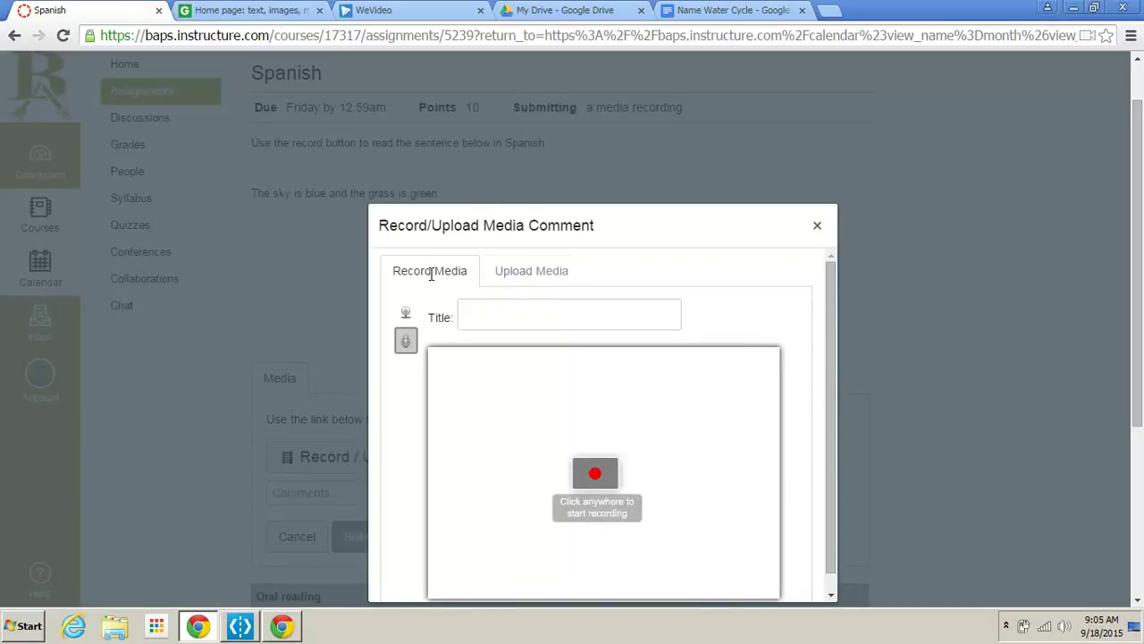
scroll(582, 506, down, 2)
scroll(668, 349, up, 1)
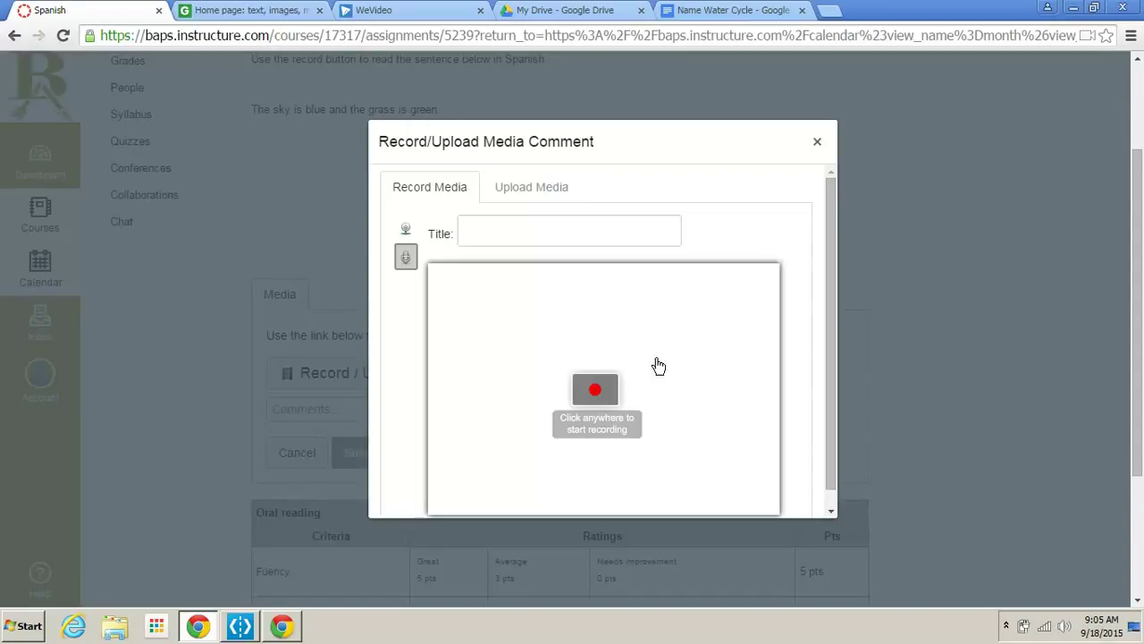
click(817, 141)
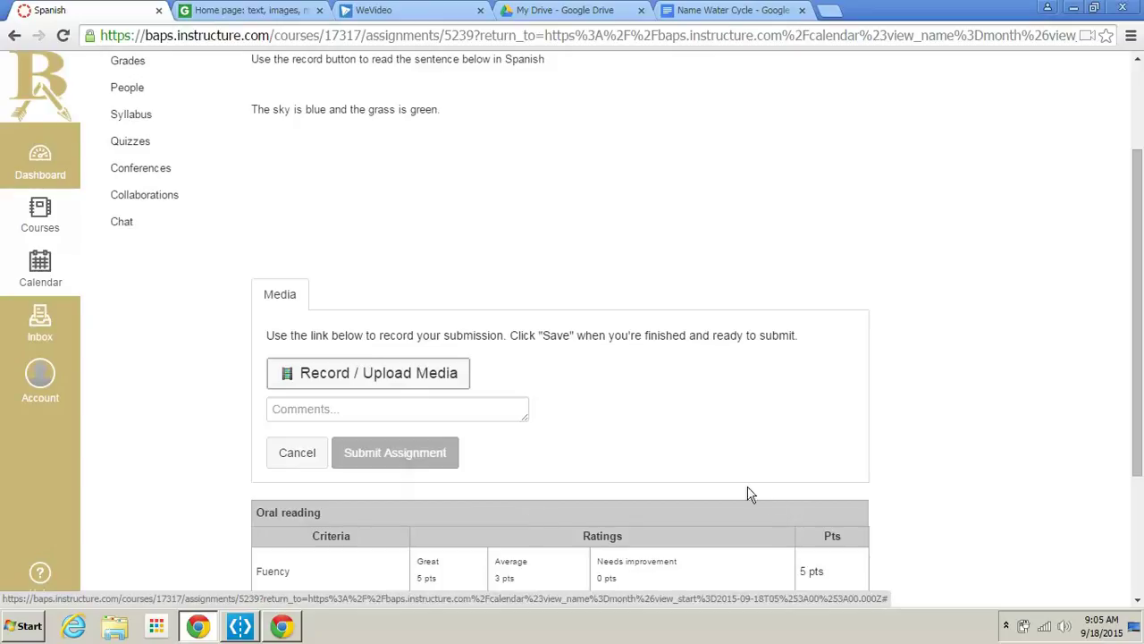
scroll(677, 458, up, 3)
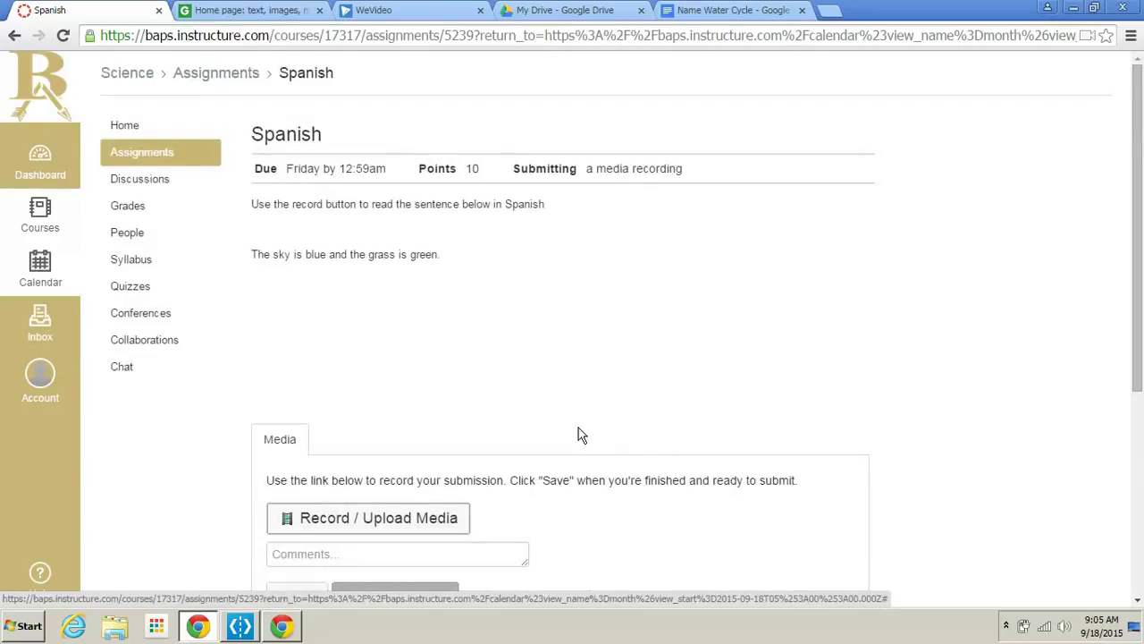
- Leave the page for the calendar and show the Science Plant Biology event on Sep 18
click(38, 267)
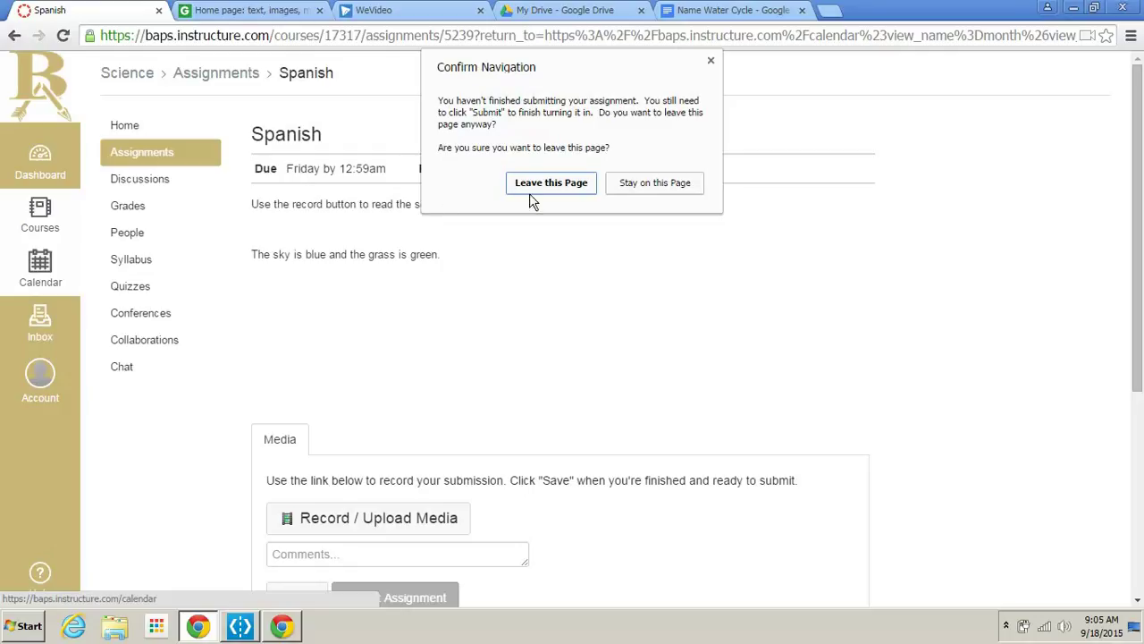
click(579, 189)
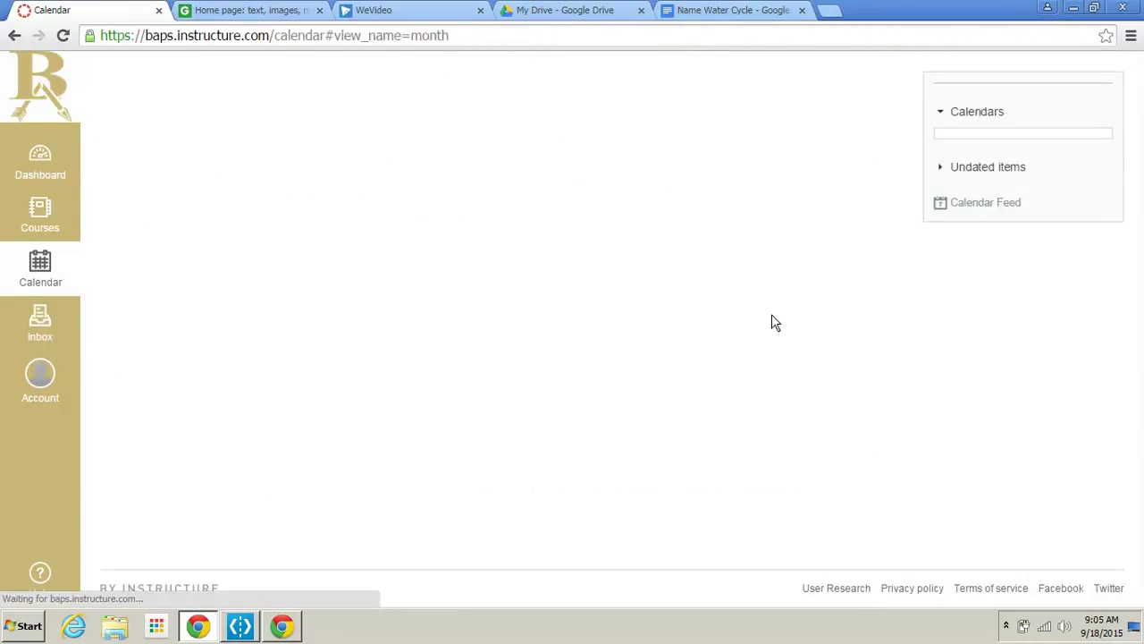
click(703, 478)
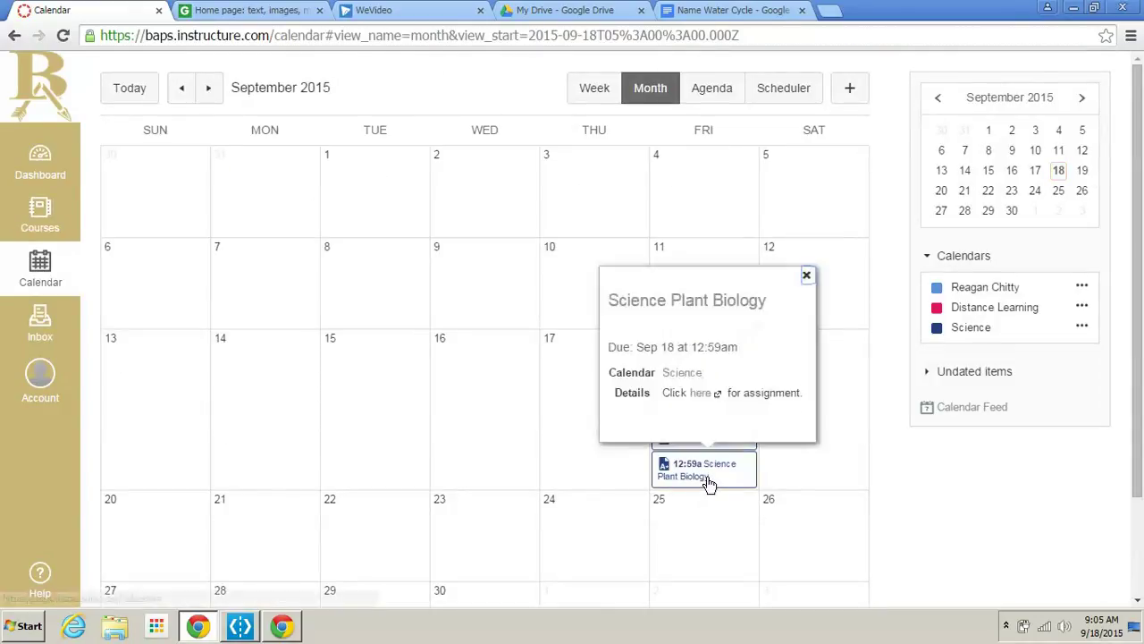
- Open the Science Plant Biology assignment and view its linked plant biology worksheet
click(695, 308)
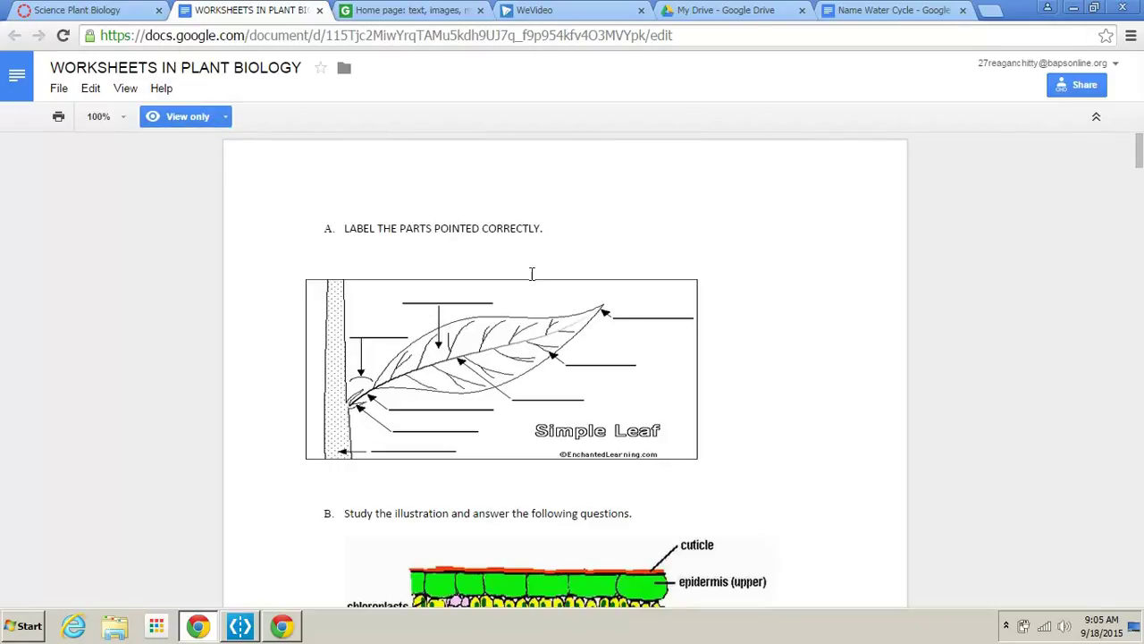
scroll(642, 379, down, 8)
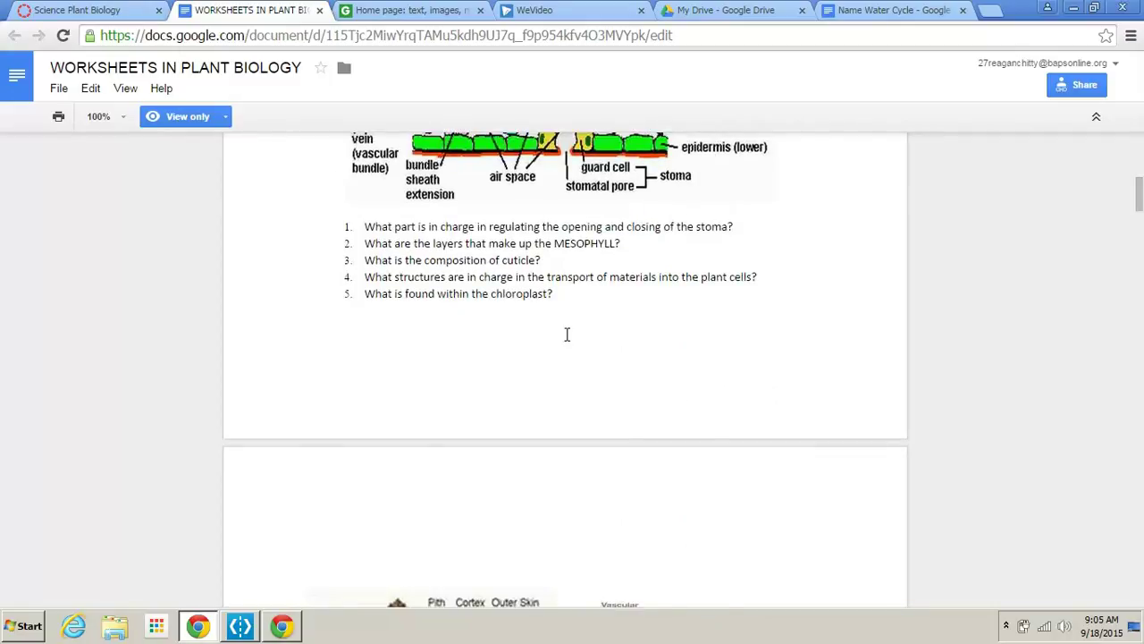
scroll(567, 332, up, 8)
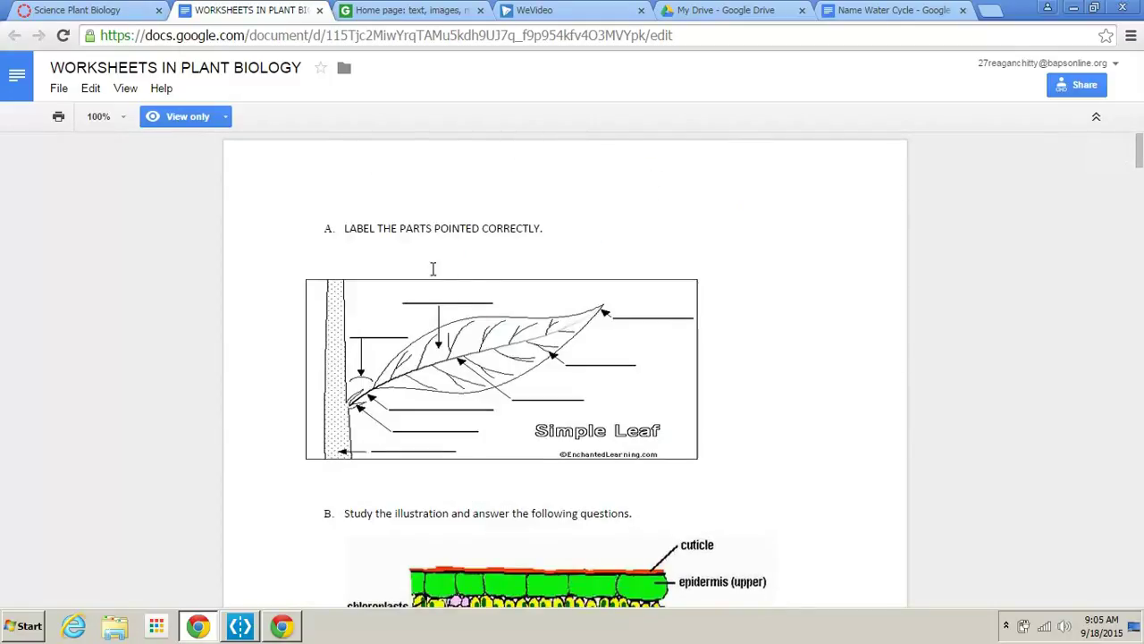
- Make a copy of the worksheet named 'Name WORKSHEETS IN PLANT BIOLOGY'
click(60, 93)
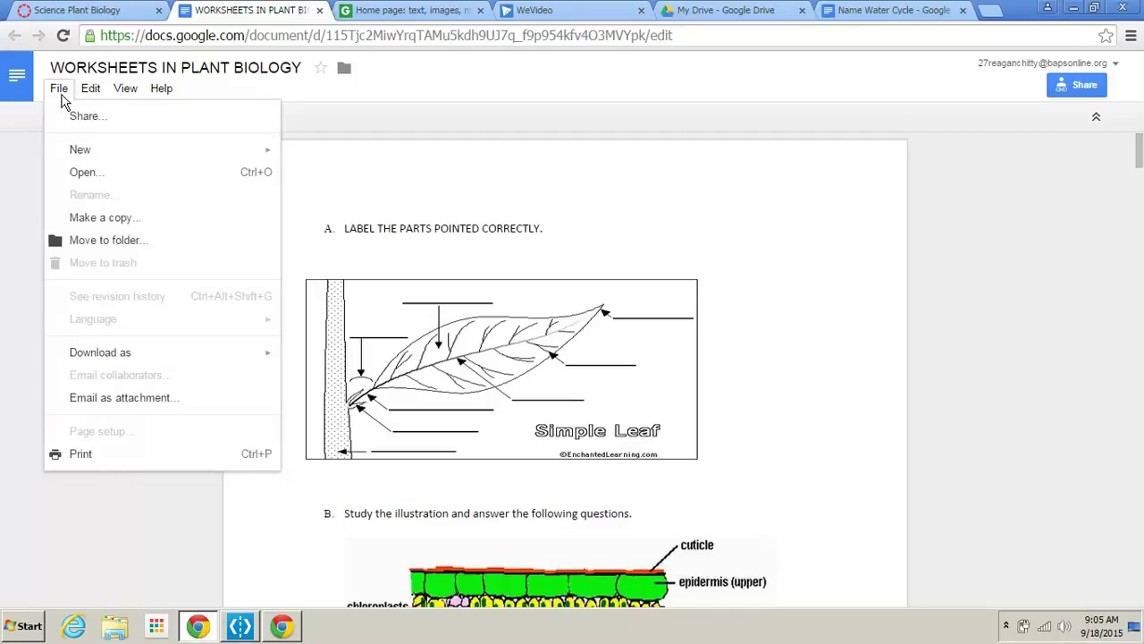
click(75, 218)
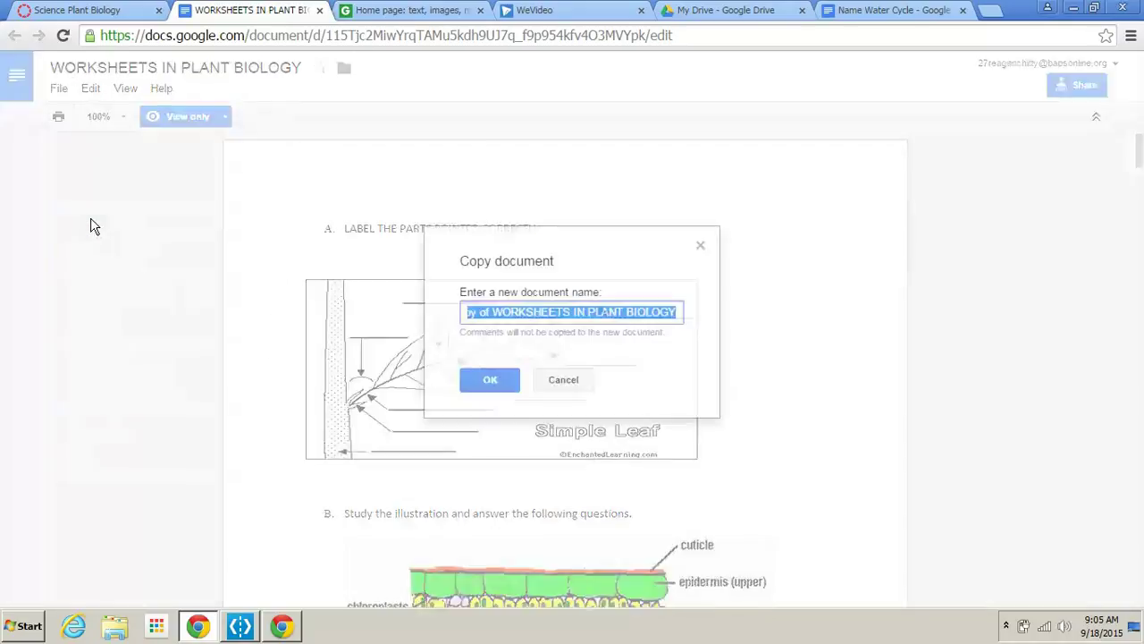
click(494, 313)
drag(492, 312, 441, 316)
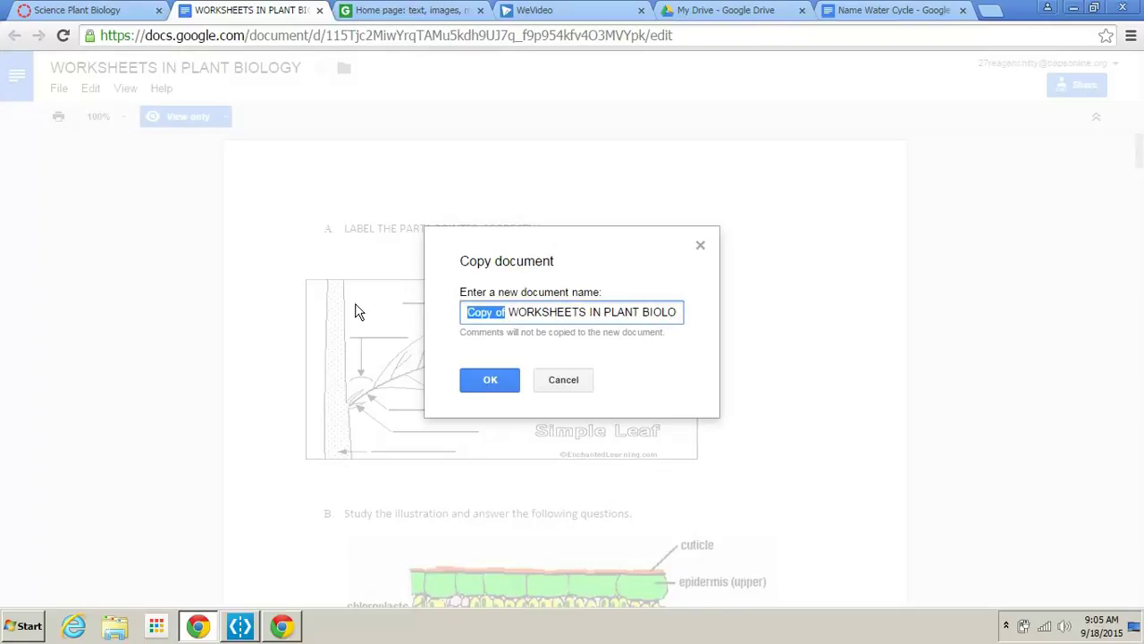
text(Name)
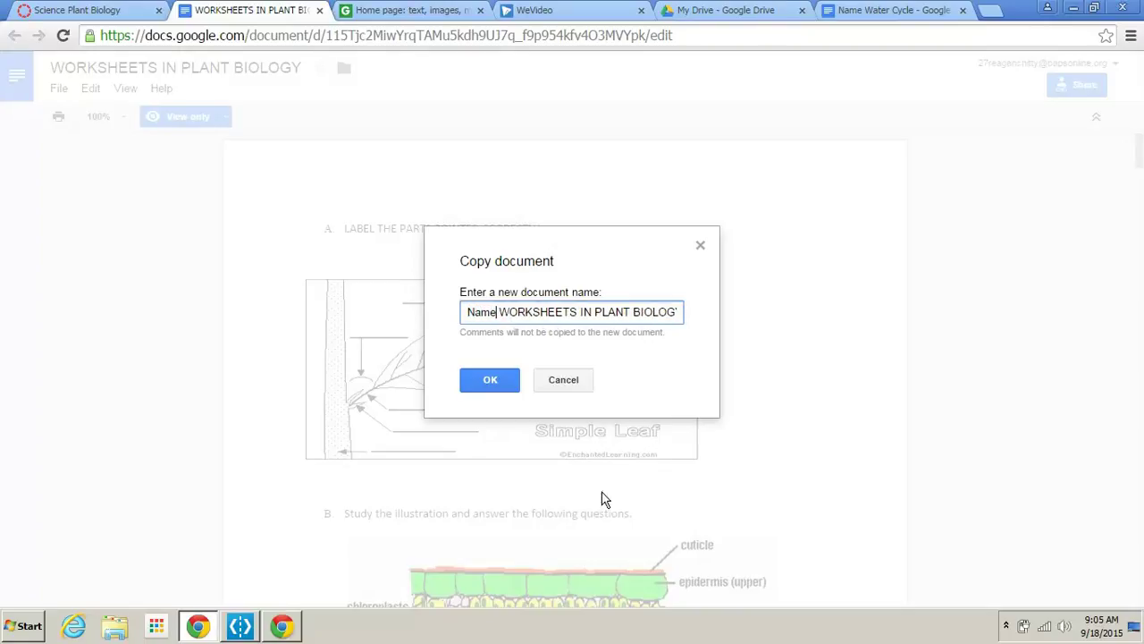
click(506, 384)
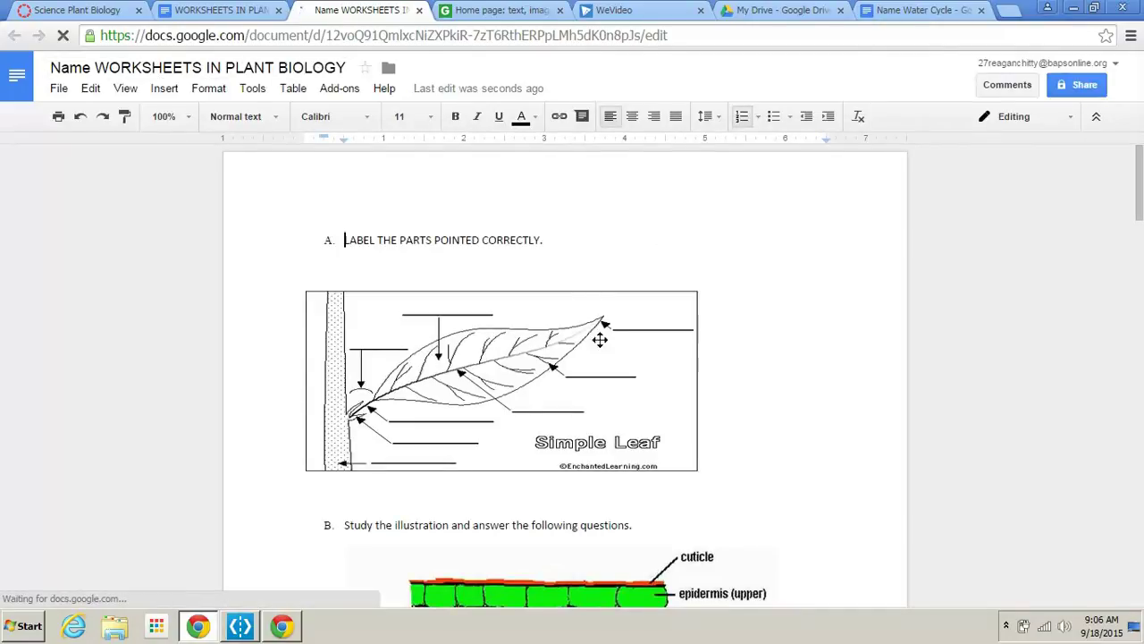
- Start typing an answer right after question 3 in the copy
scroll(608, 312, down, 6)
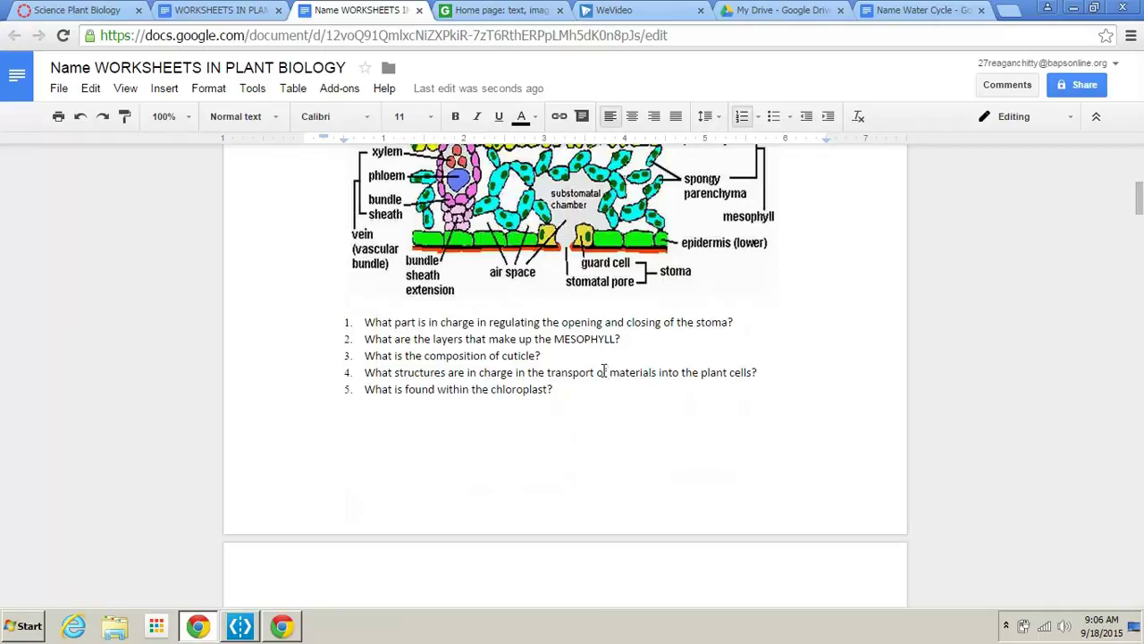
click(604, 358)
text(Answer the questions)
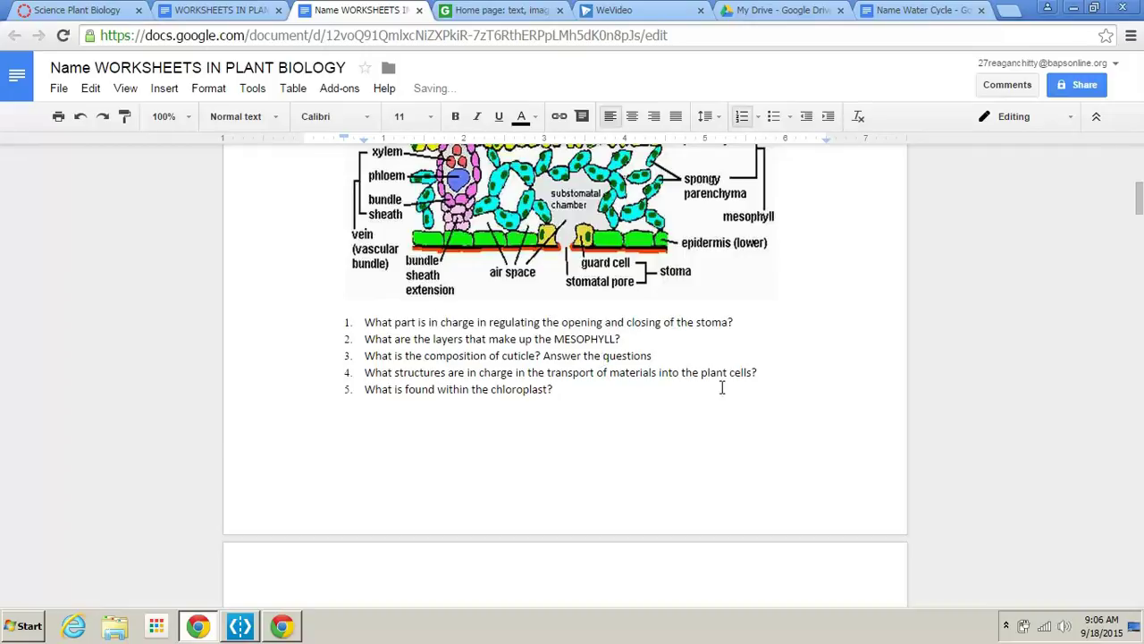
scroll(722, 387, down, 10)
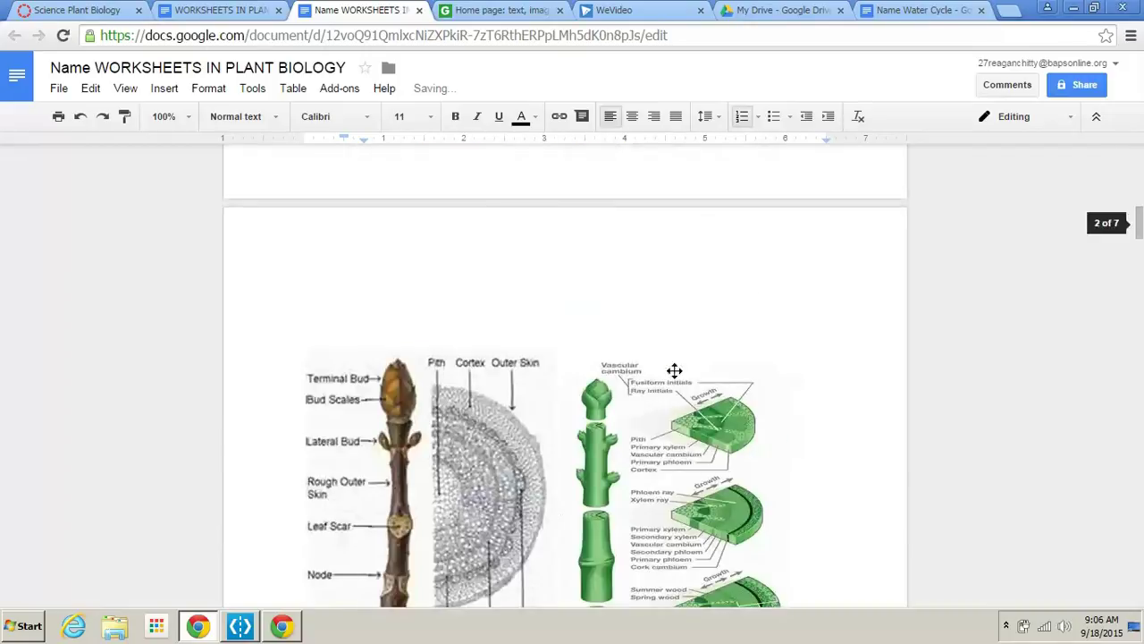
scroll(694, 409, up, 8)
scroll(692, 404, up, 10)
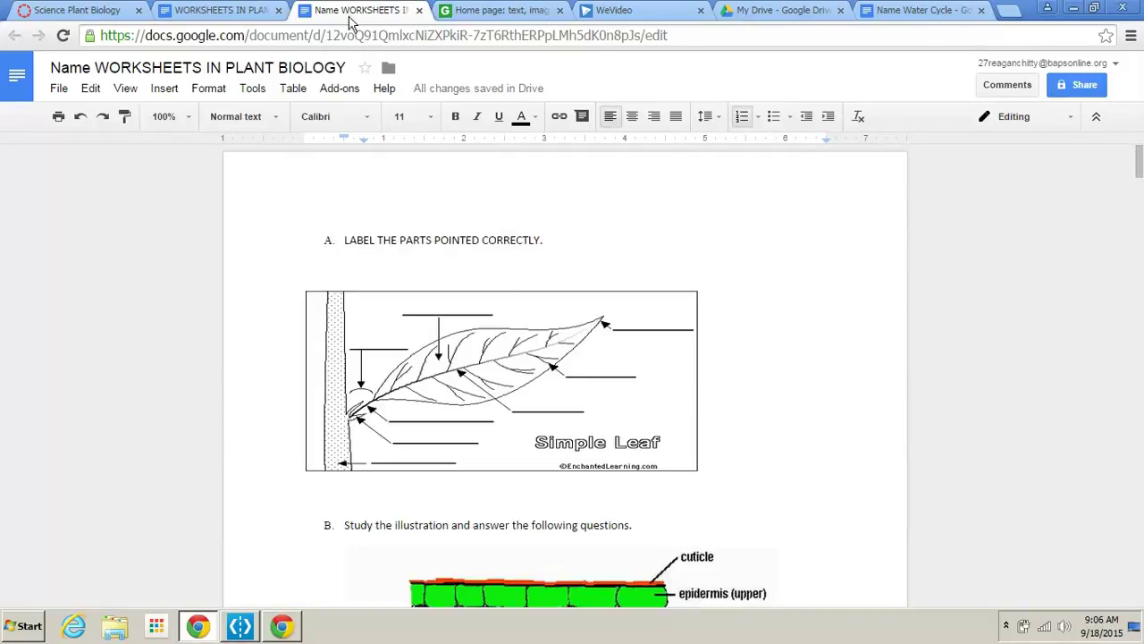
- Move the 'Name WORKSHEETS IN PLANT BIOLOGY' copy into My Drive beside 'Name Water Cycle'
click(784, 10)
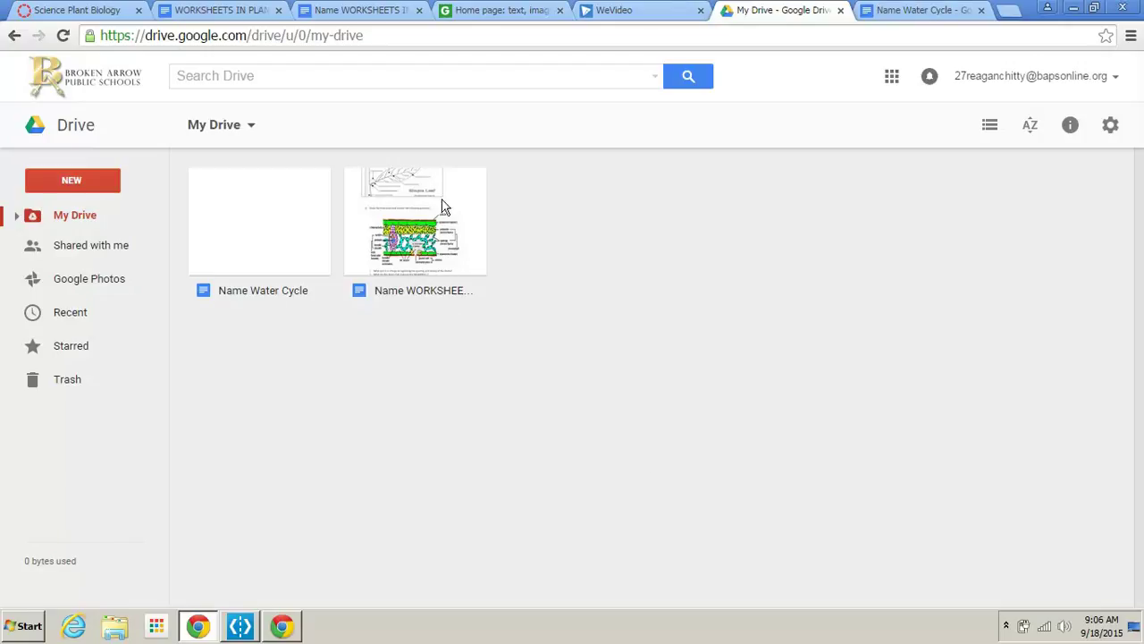
mouse_move(403, 217)
mouse_down()
mouse_move(398, 228)
mouse_move(76, 243)
mouse_move(79, 231)
mouse_move(60, 223)
mouse_move(457, 231)
mouse_move(419, 219)
mouse_up()
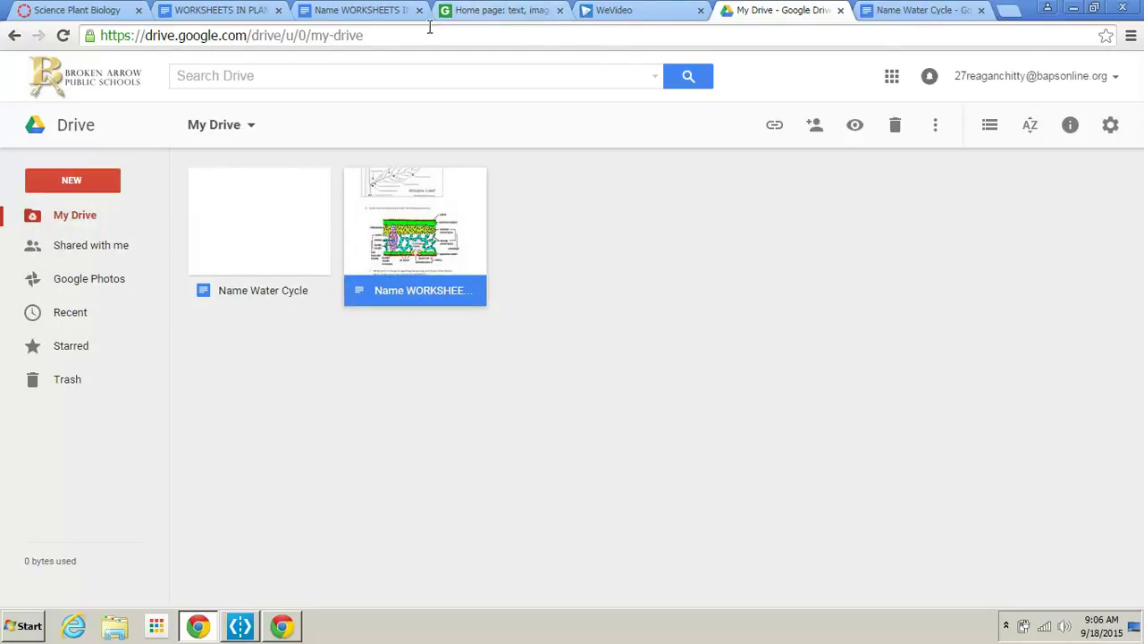
- Choose the 'Name WORKSHEETS IN PLANT BIOLOGY' Google Doc as the Science Plant Biology submission
click(87, 10)
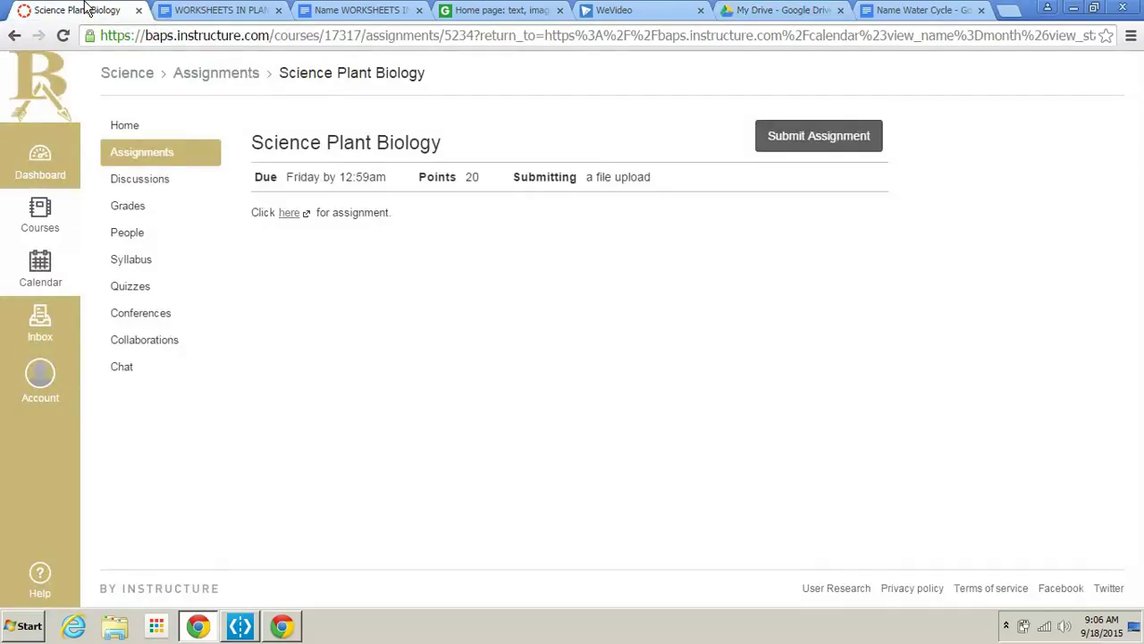
click(762, 144)
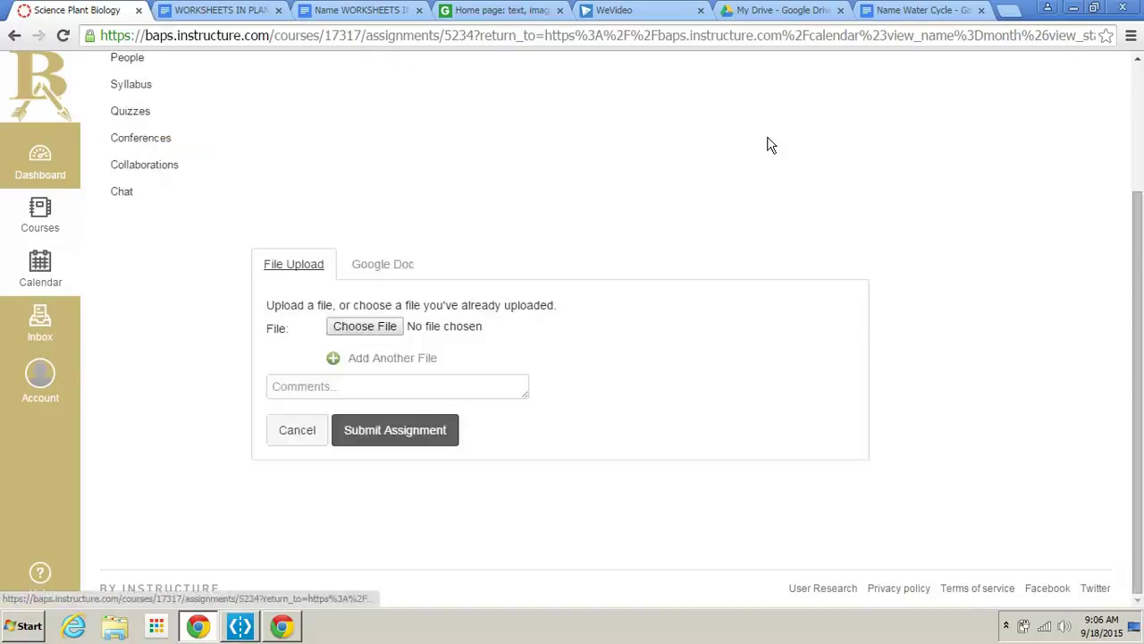
click(395, 271)
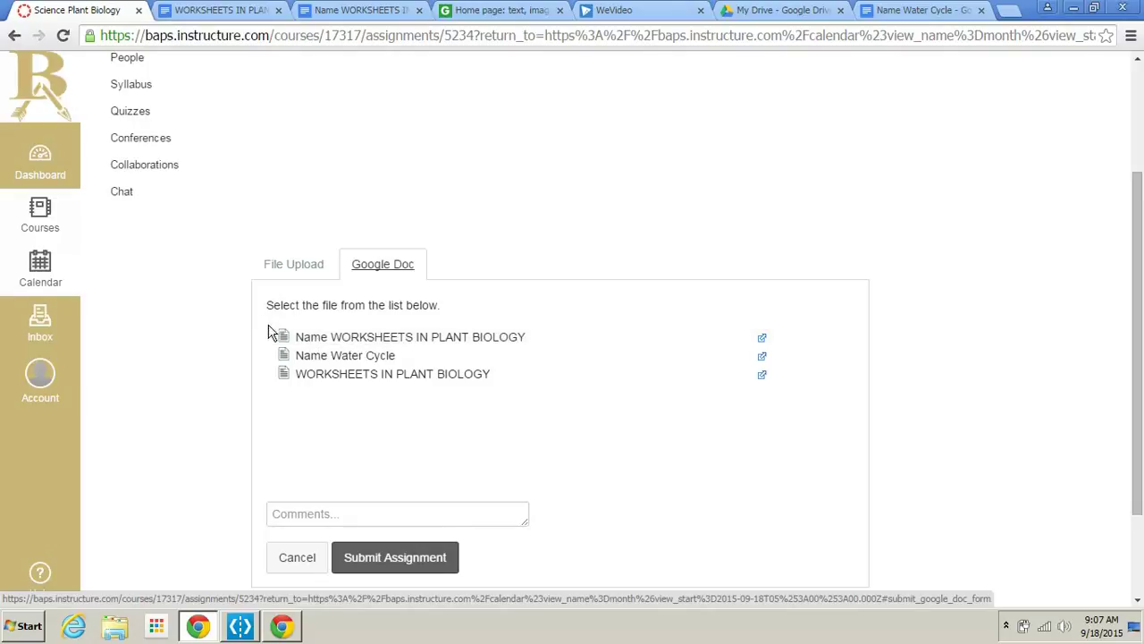
click(308, 340)
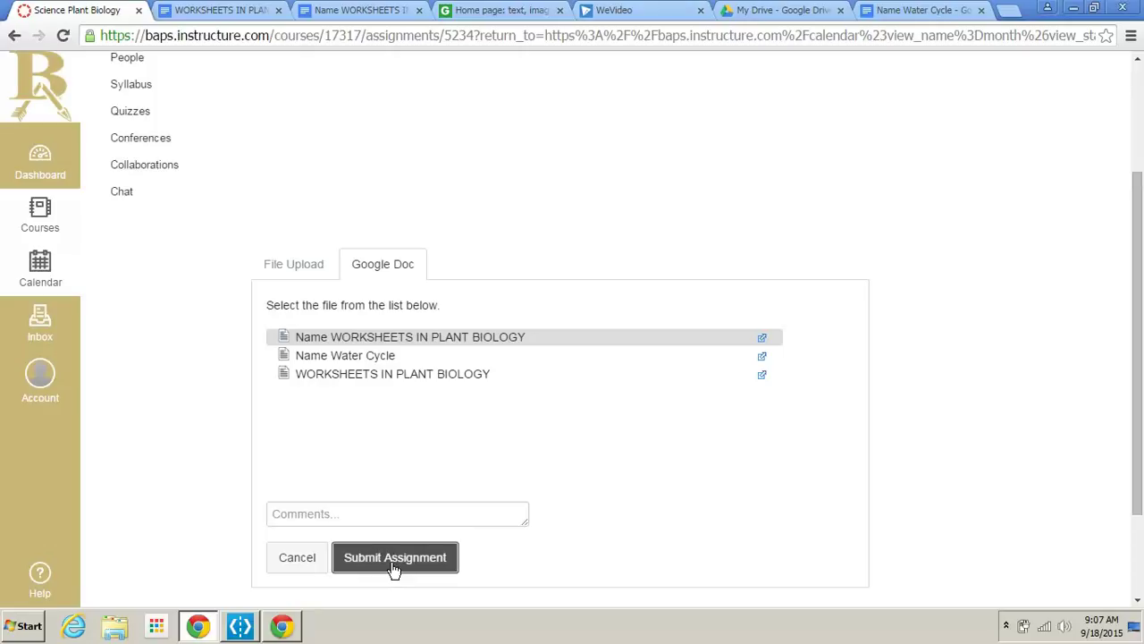
scroll(464, 487, up, 2)
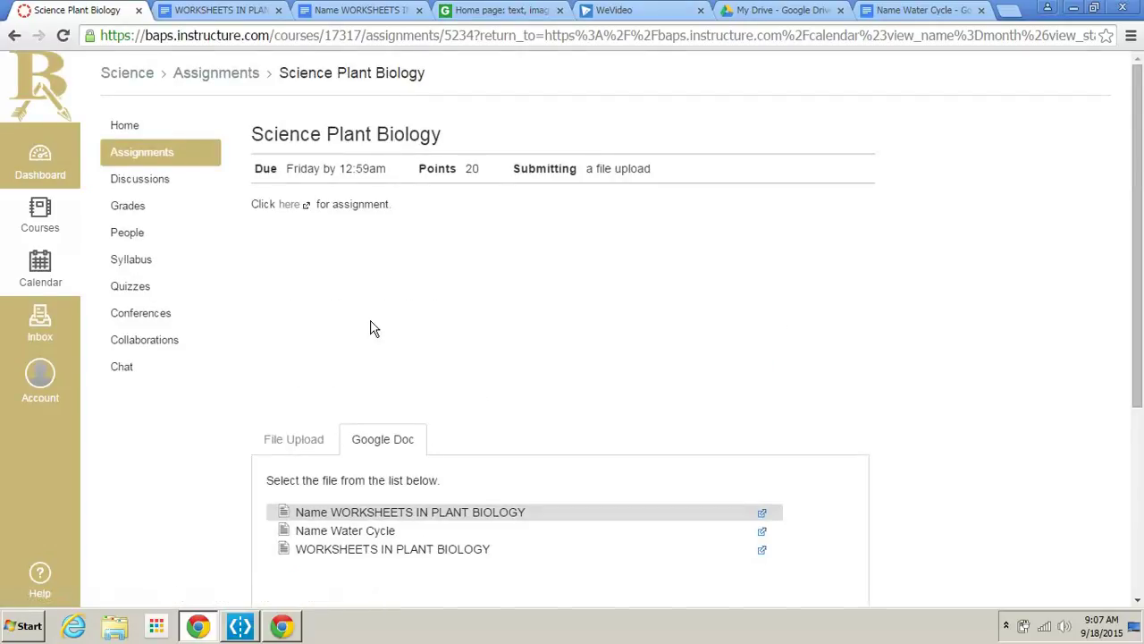
- Leave the assignment unsubmitted and view the Sep 18 assignments on the calendar
click(43, 279)
click(551, 183)
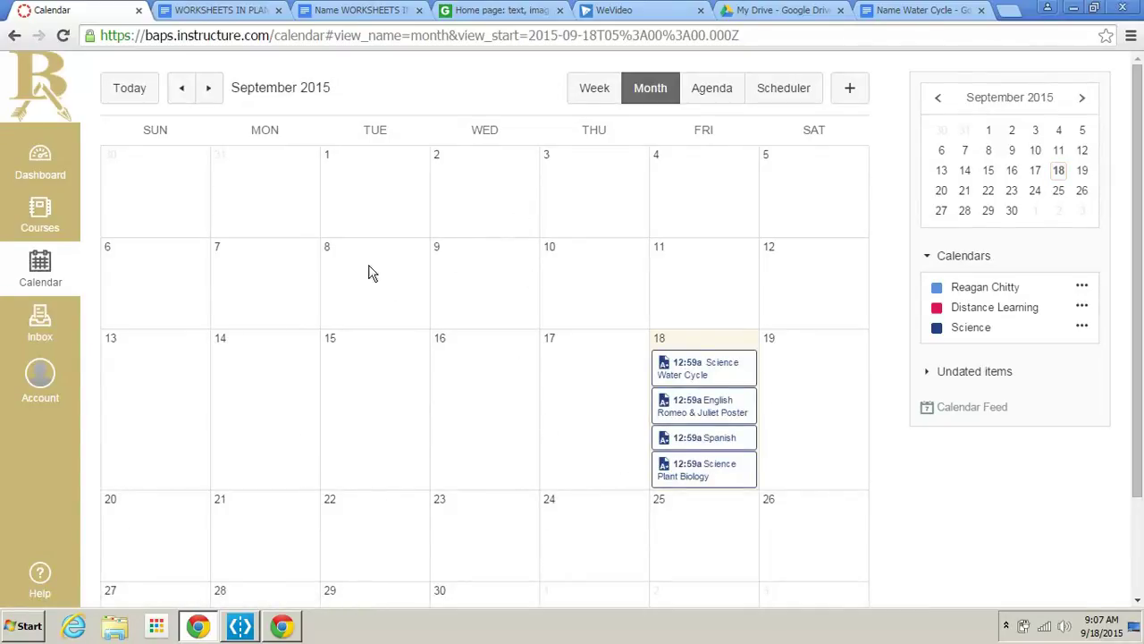
scroll(483, 349, down, 1)
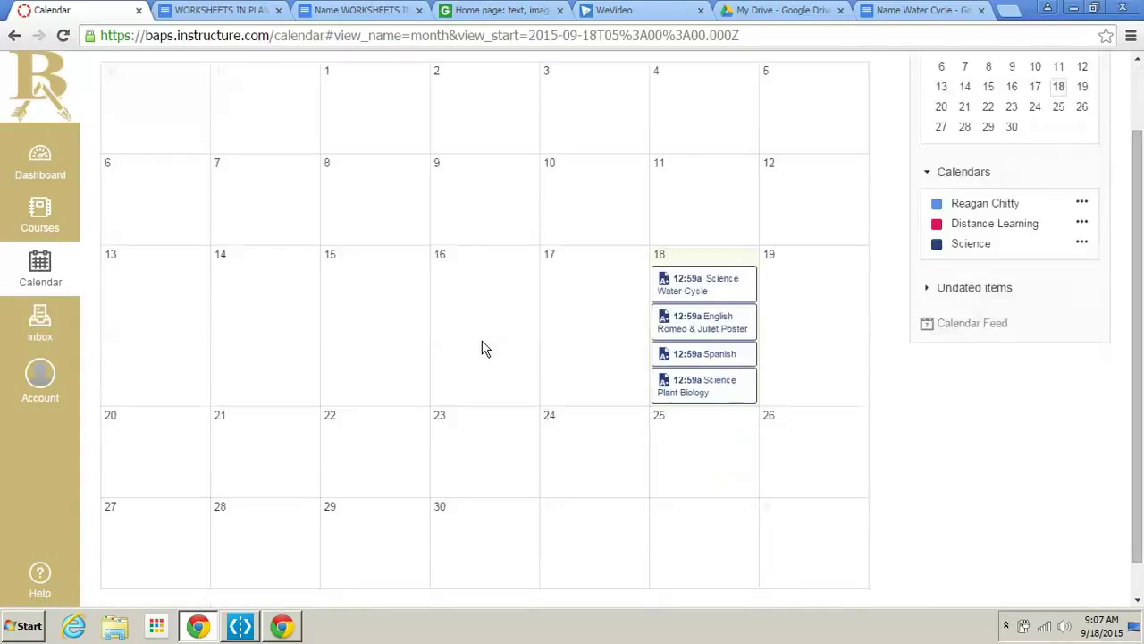
scroll(583, 344, up, 1)
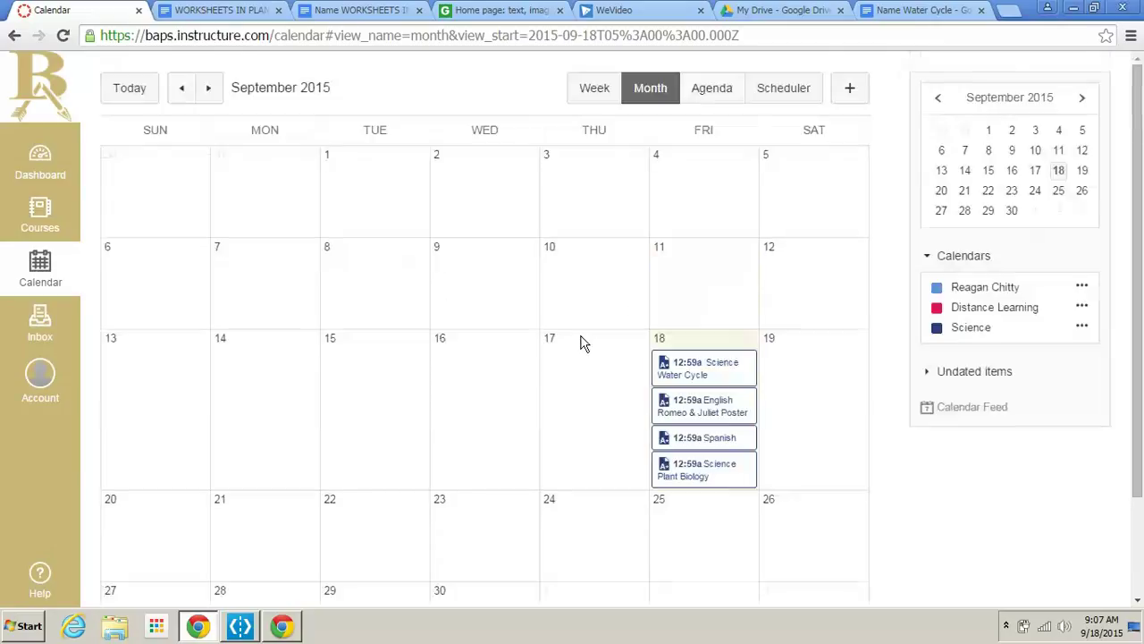
- Visit the Science course from the dashboard, then return to the dashboard
click(71, 173)
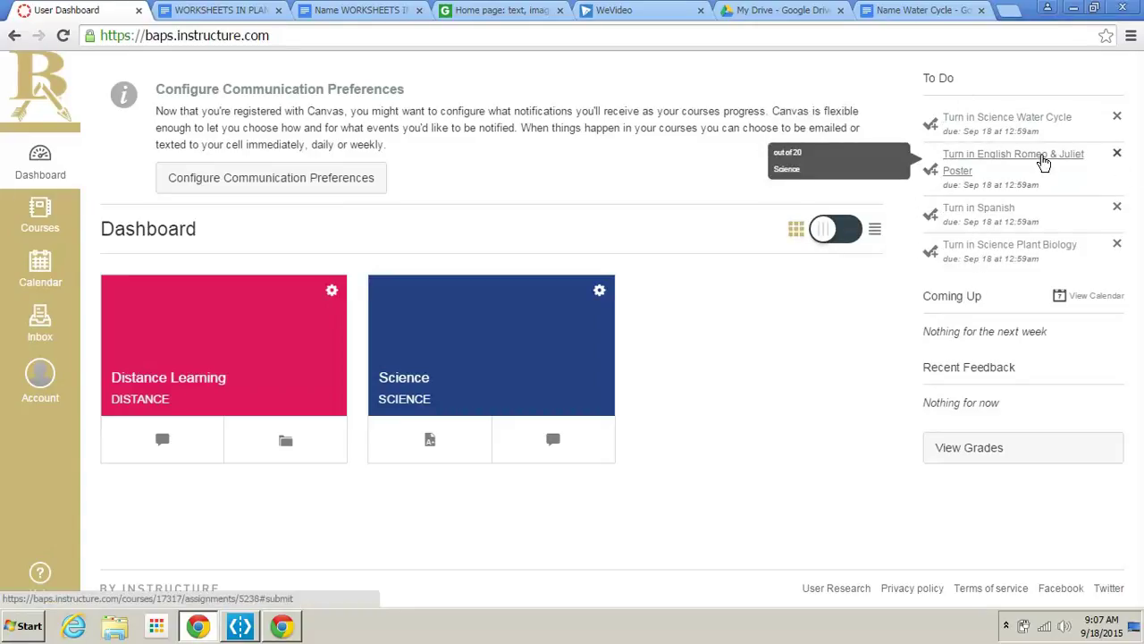
click(490, 388)
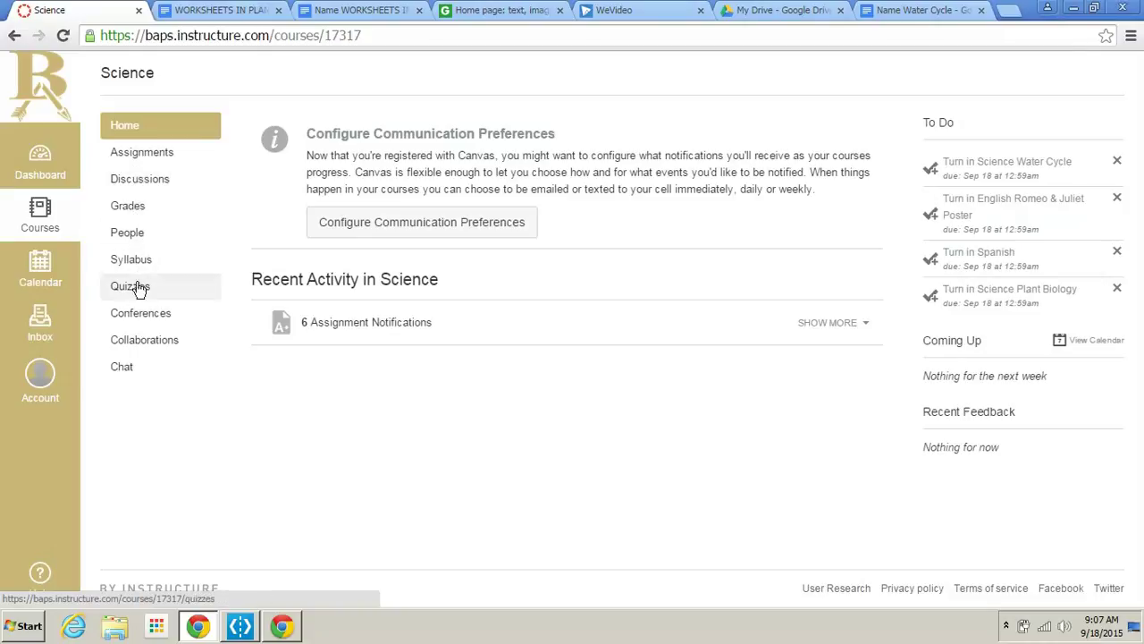
click(54, 156)
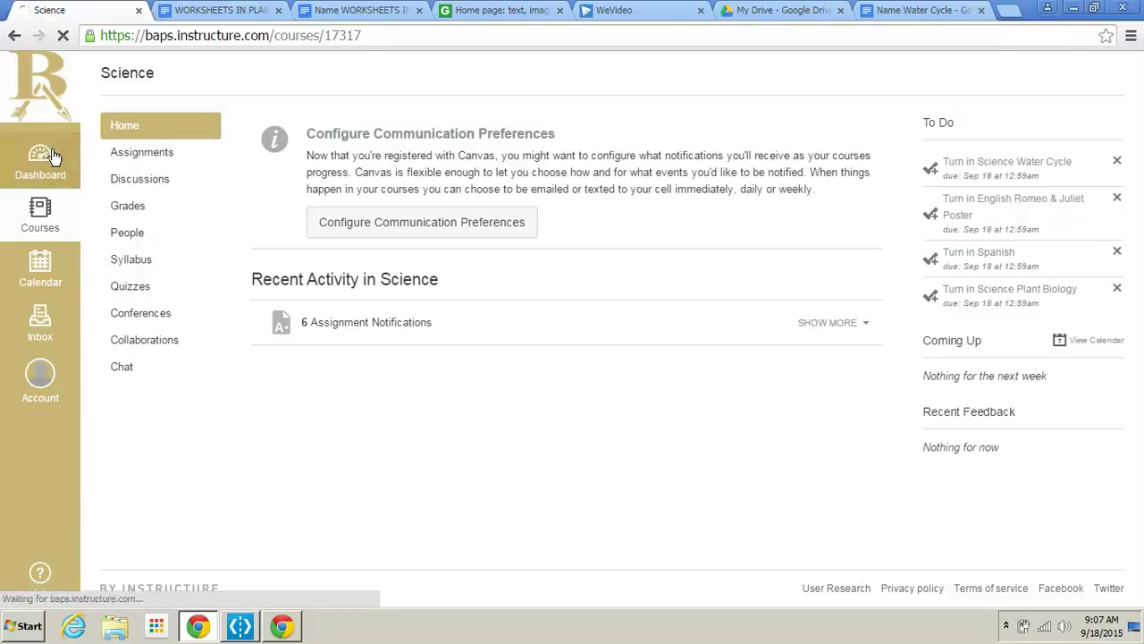